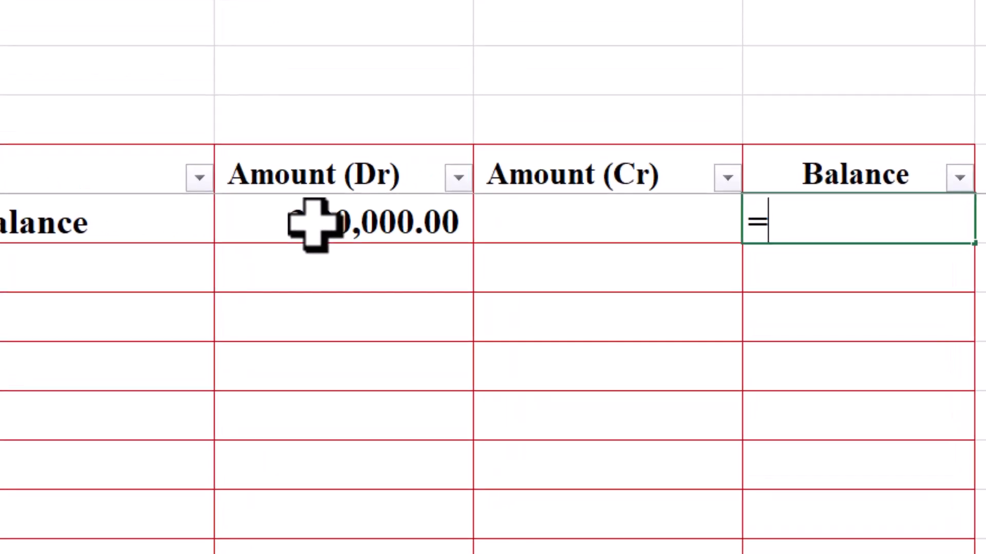
Complete the opening balance formula in G5 as =E5-F5
left_click(328, 217)
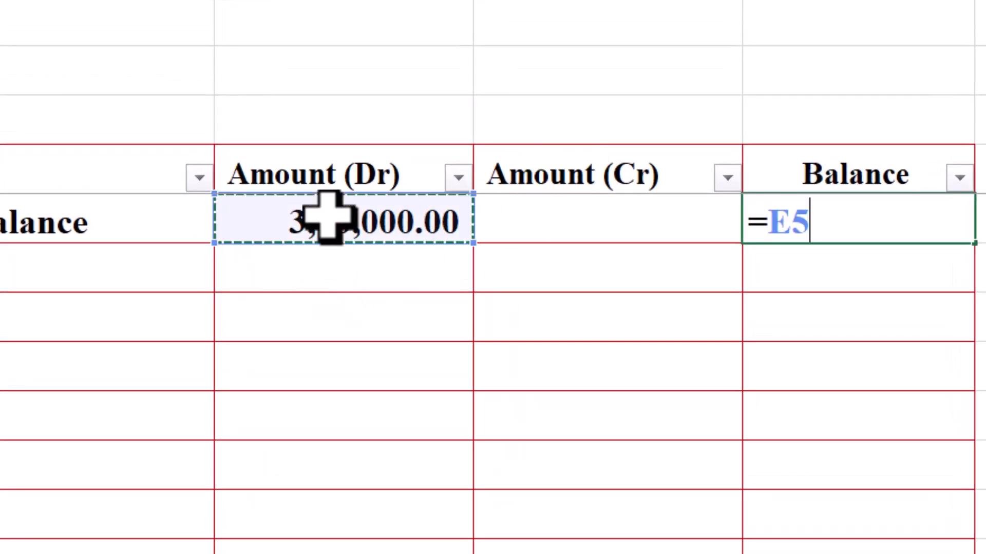
type("-")
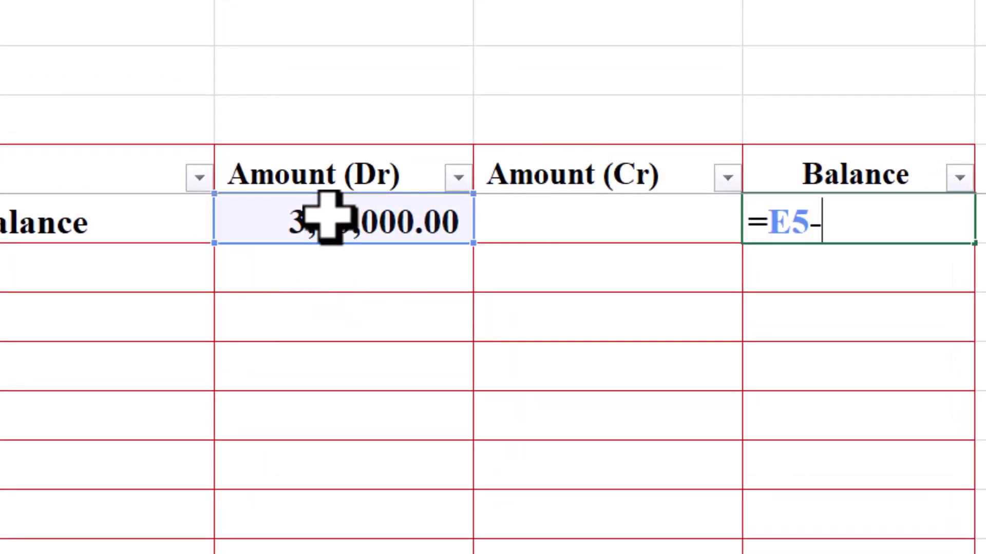
left_click(566, 214)
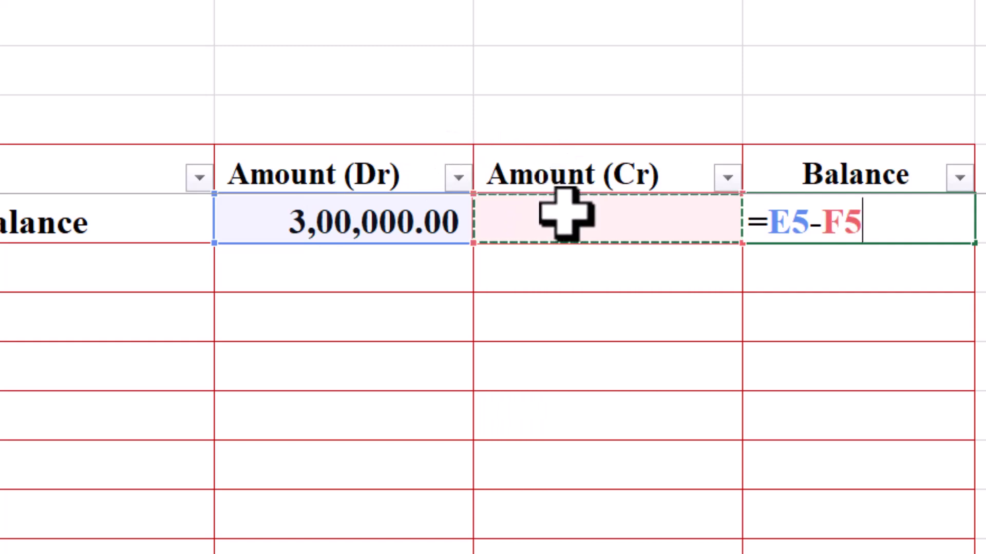
key("Return")
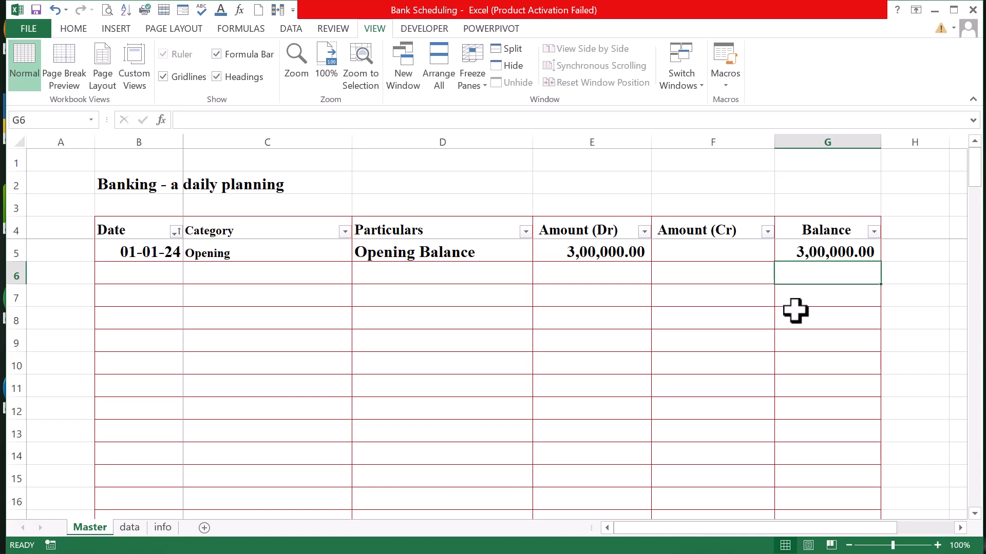
Enter the running balance formula =G5+(E6-F6) in G6 and fill it down the Balance column
type("=")
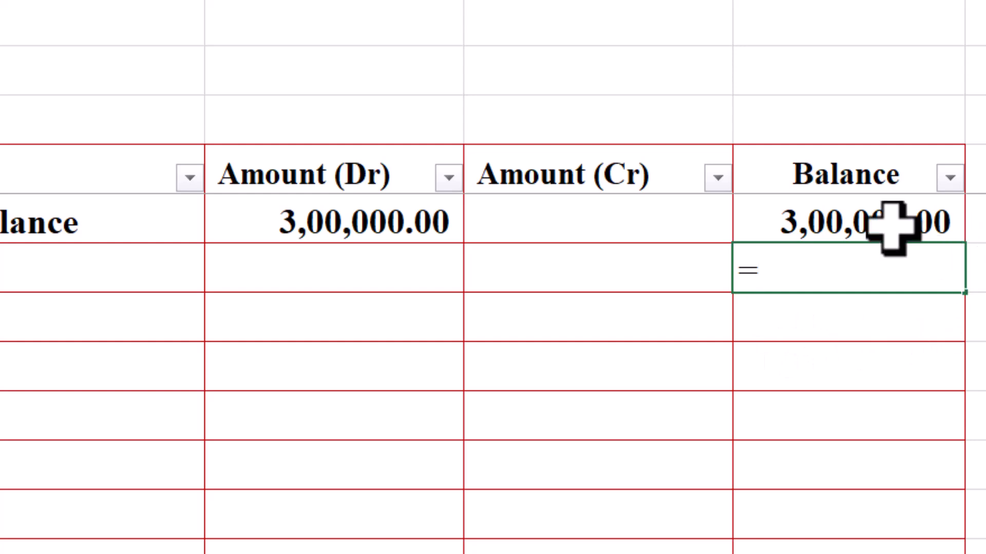
left_click(826, 251)
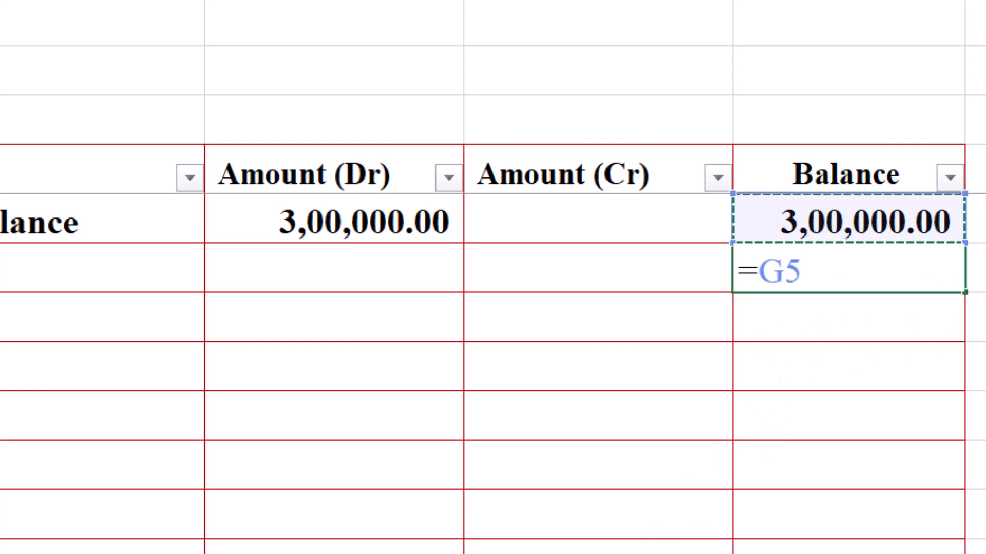
type("+(")
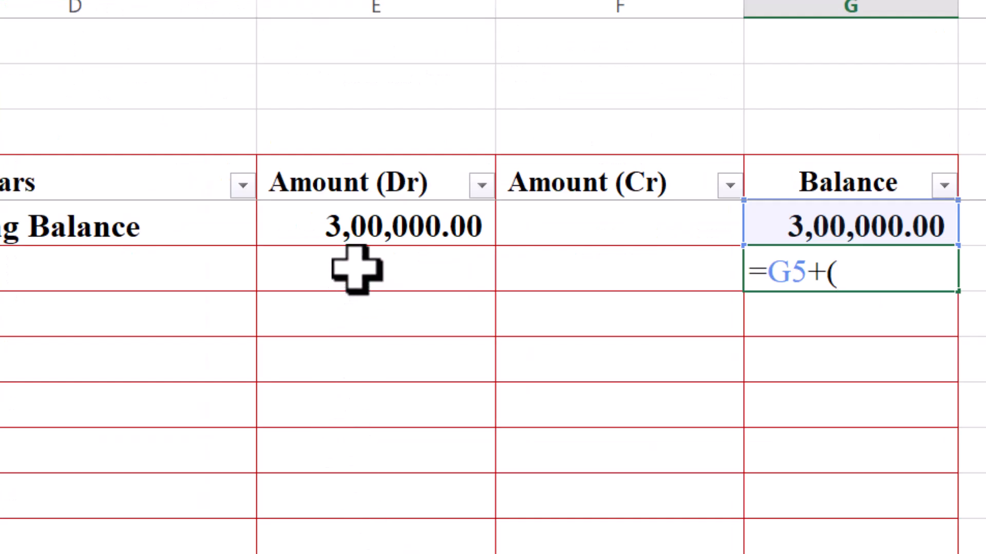
left_click(356, 268)
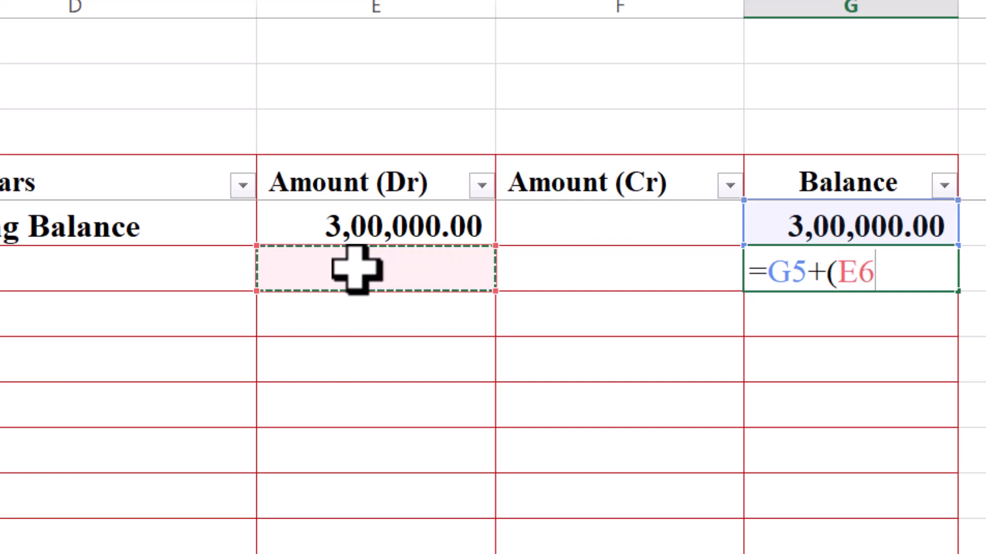
type("-")
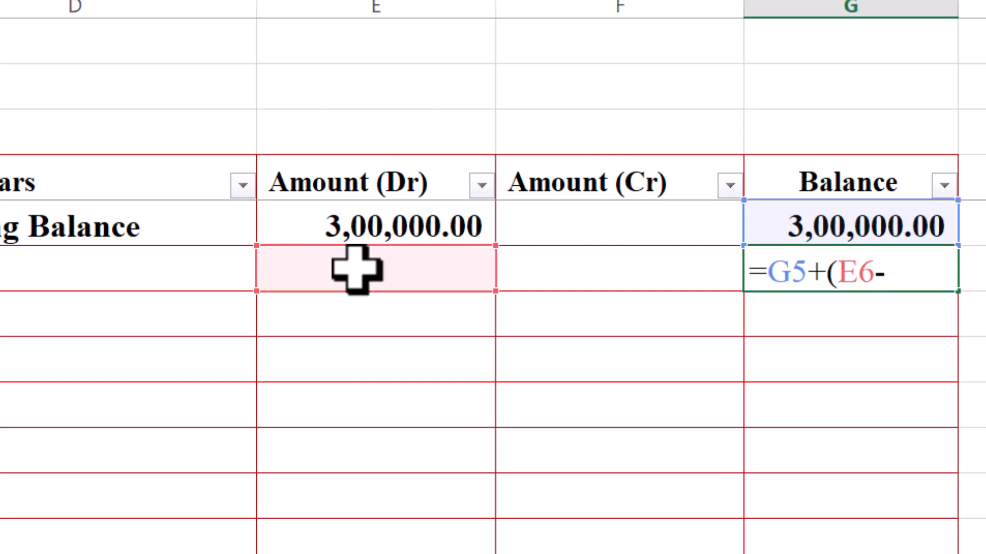
left_click(544, 268)
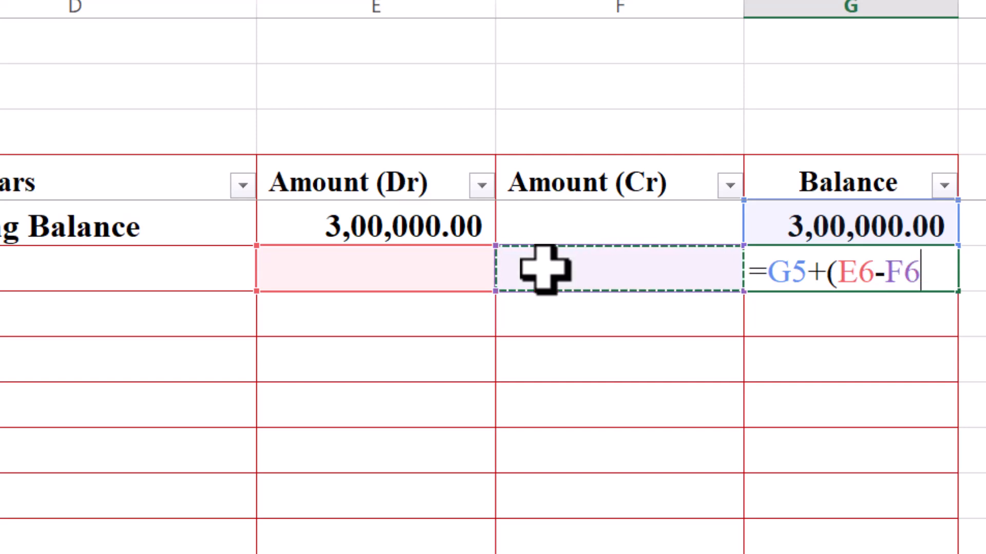
type(")")
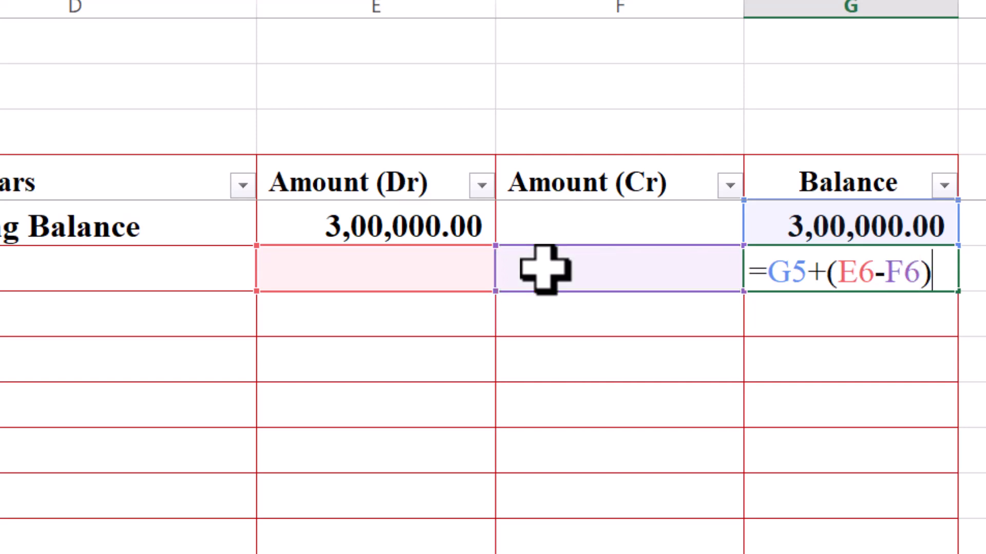
key("Return")
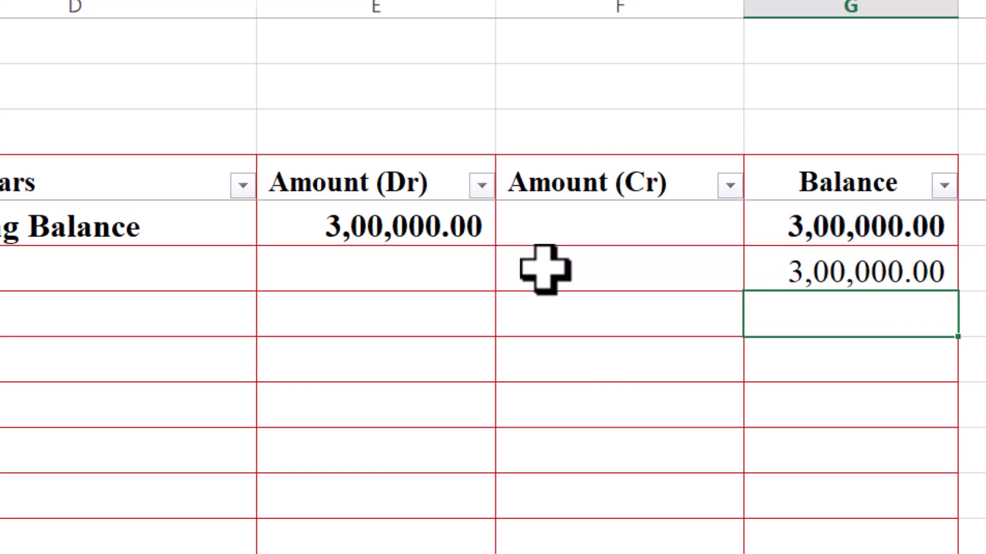
left_click(873, 272)
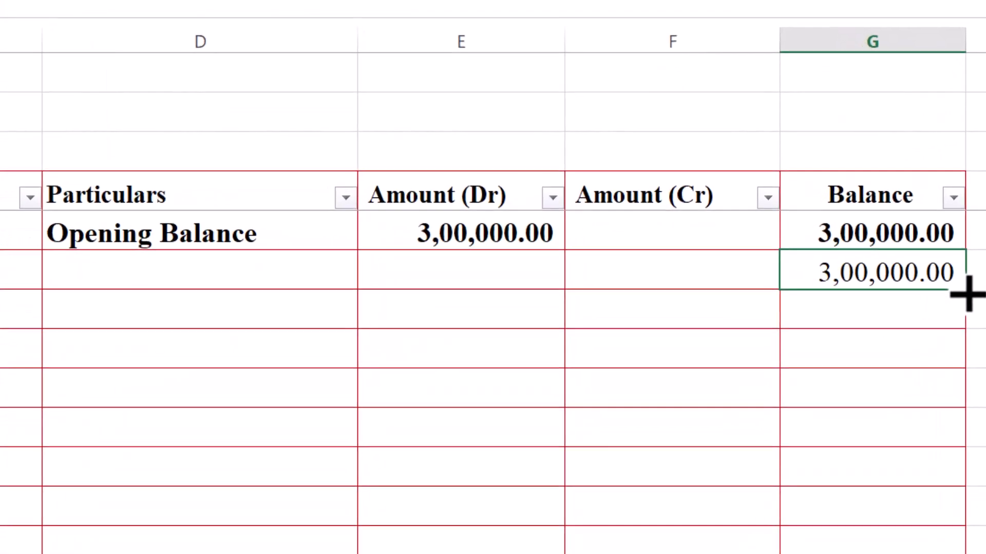
left_click_drag(958, 291, 959, 553)
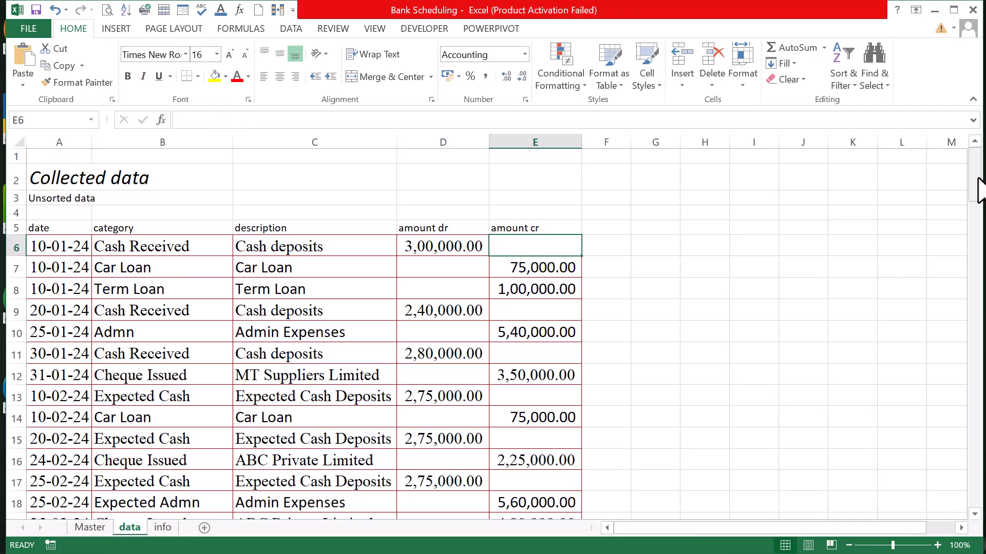
Copy the records in A6:E112 of the data sheet and paste them into the Master sheet starting at B6
left_click_drag(975, 187, 527, 506)
left_click(528, 506)
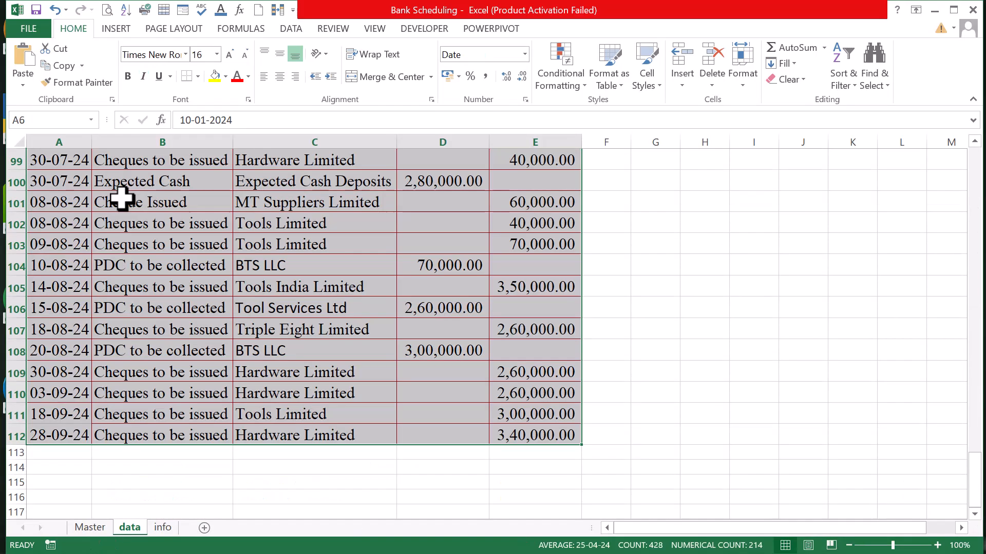
right_click(122, 199)
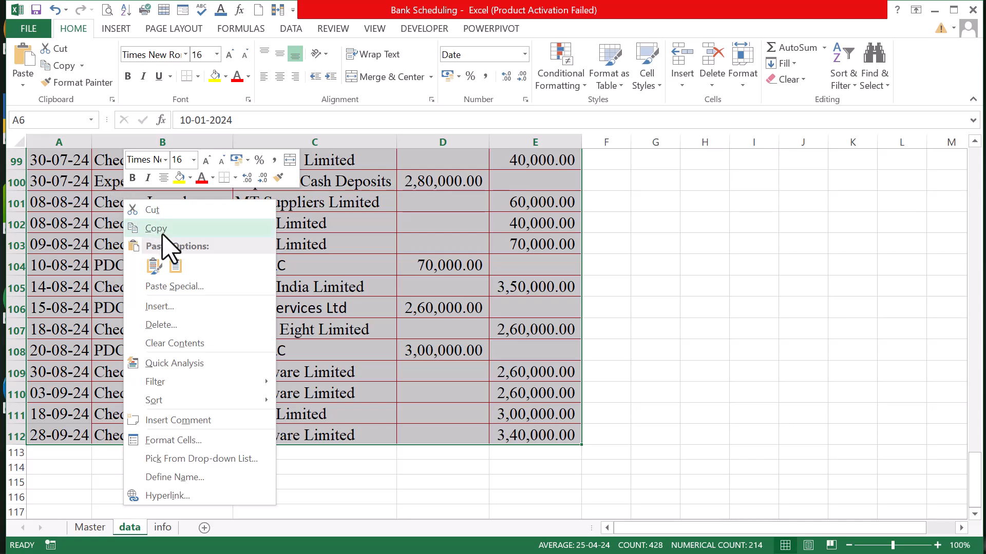
left_click(154, 229)
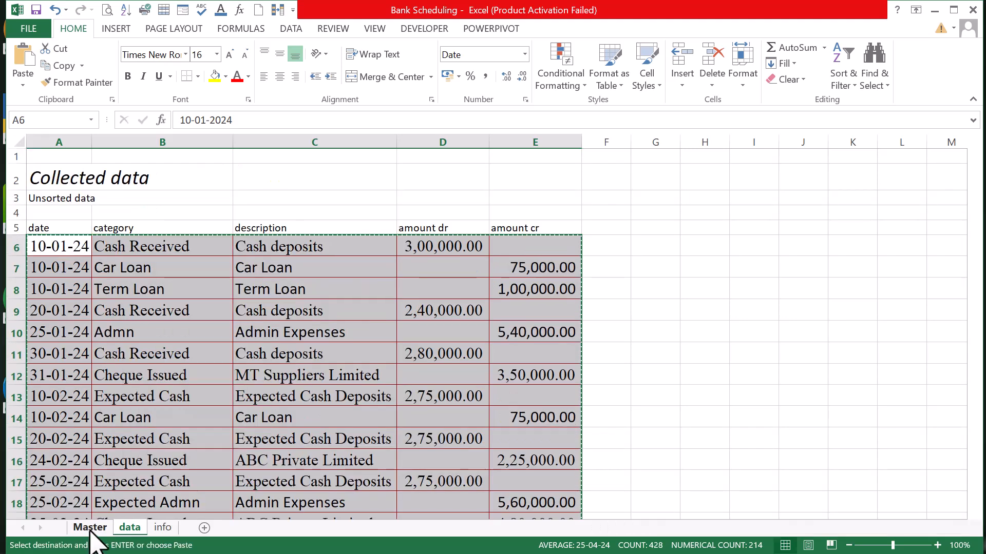
left_click(90, 528)
right_click(155, 277)
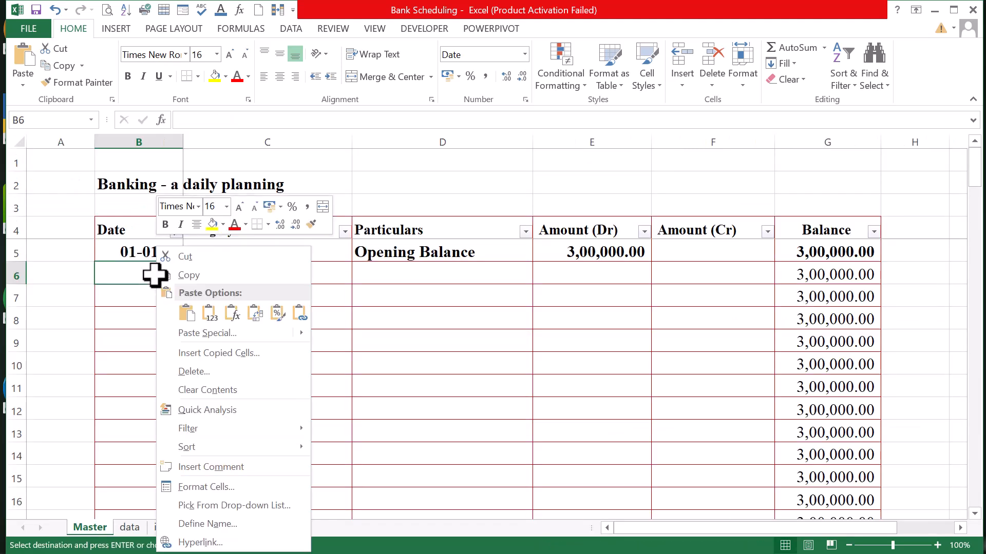
left_click(186, 313)
Sort the Master sheet's records by Date values from oldest to newest
left_click(858, 77)
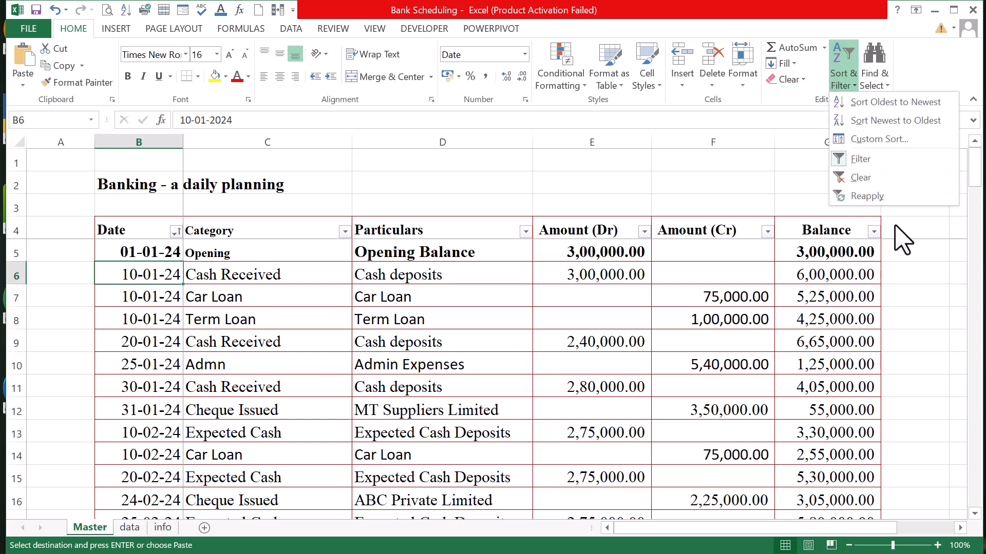
left_click(879, 141)
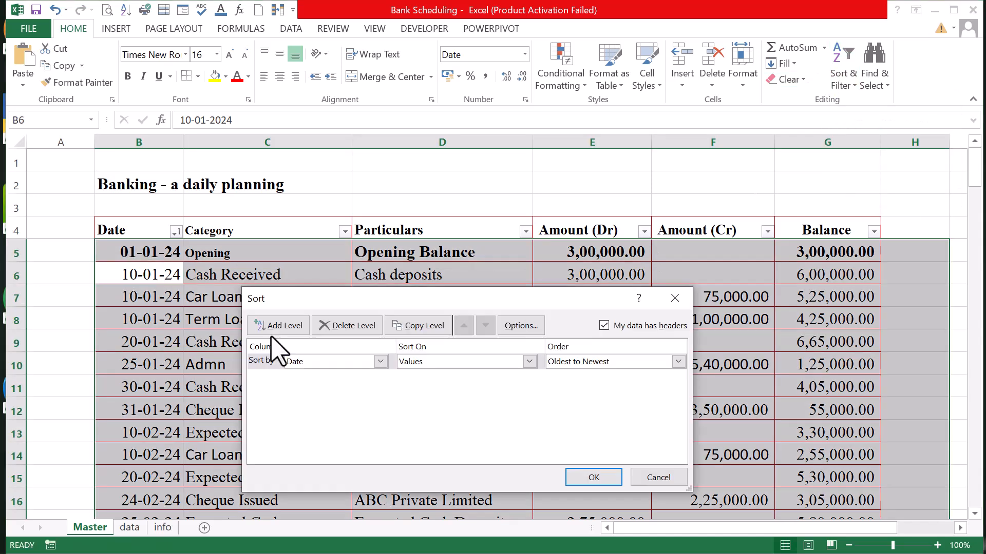
left_click(592, 477)
Create a PivotTable from the range Master!$B$4:$G$112 on a new worksheet
mouse_move(978, 165)
left_mouse_down()
mouse_move(955, 475)
mouse_move(970, 518)
mouse_move(983, 403)
mouse_move(984, 162)
left_mouse_up()
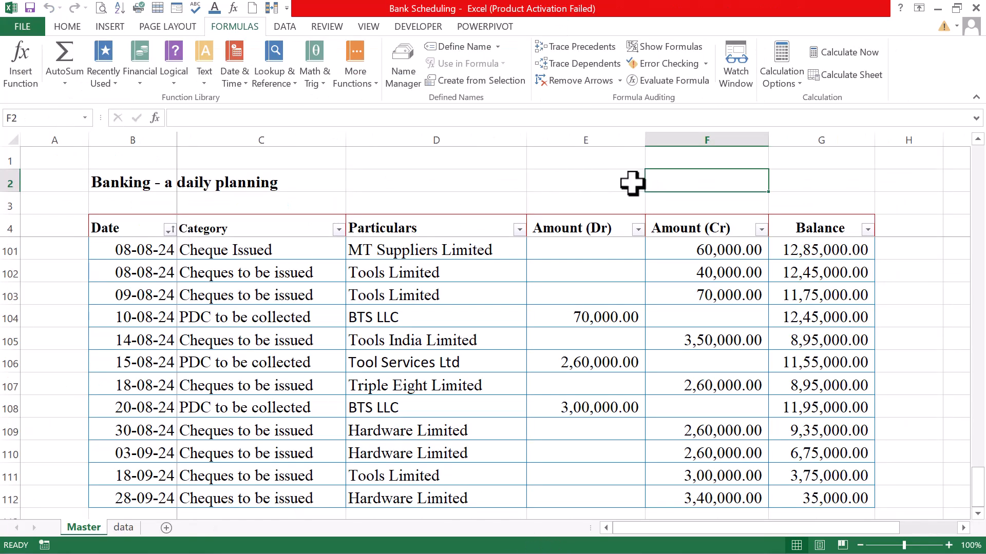
left_click(143, 252)
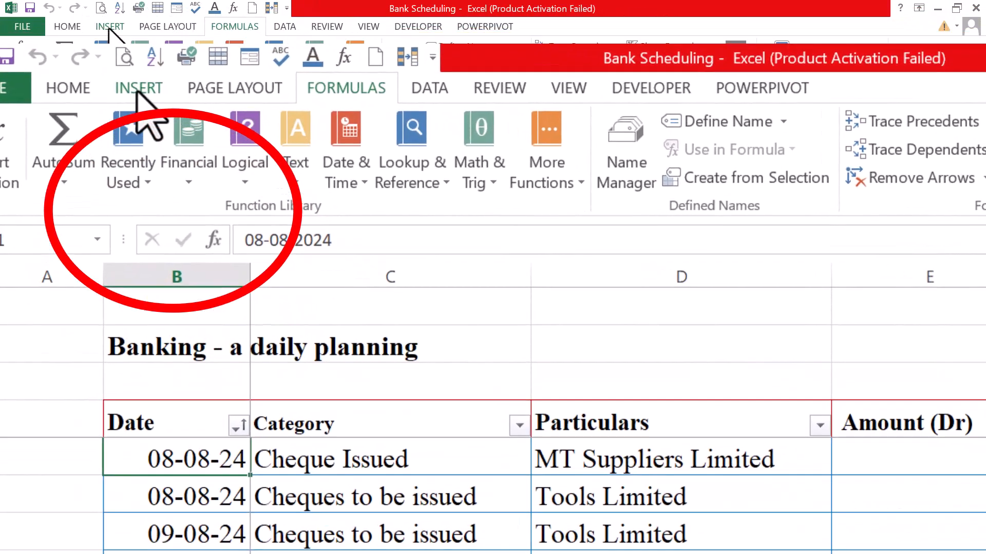
left_click(109, 28)
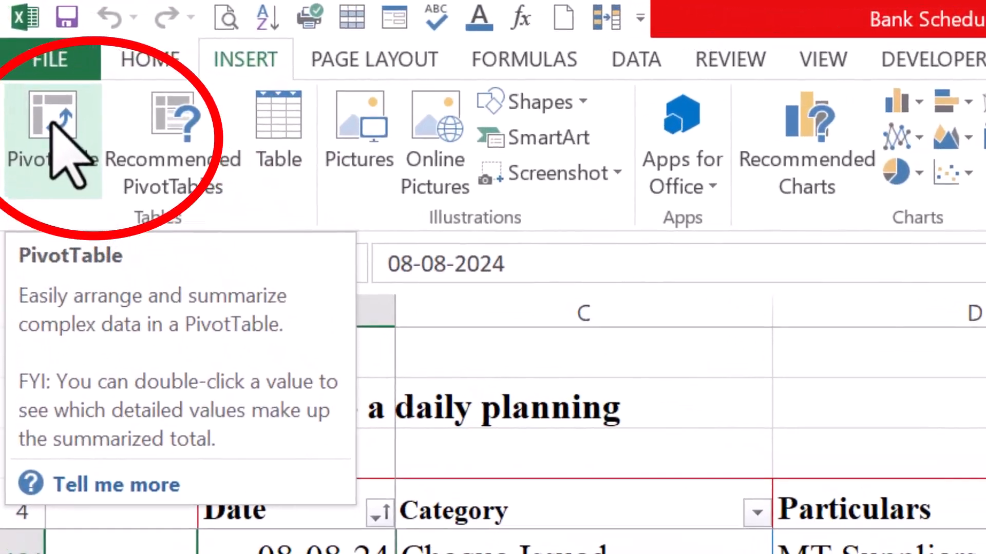
left_click(51, 124)
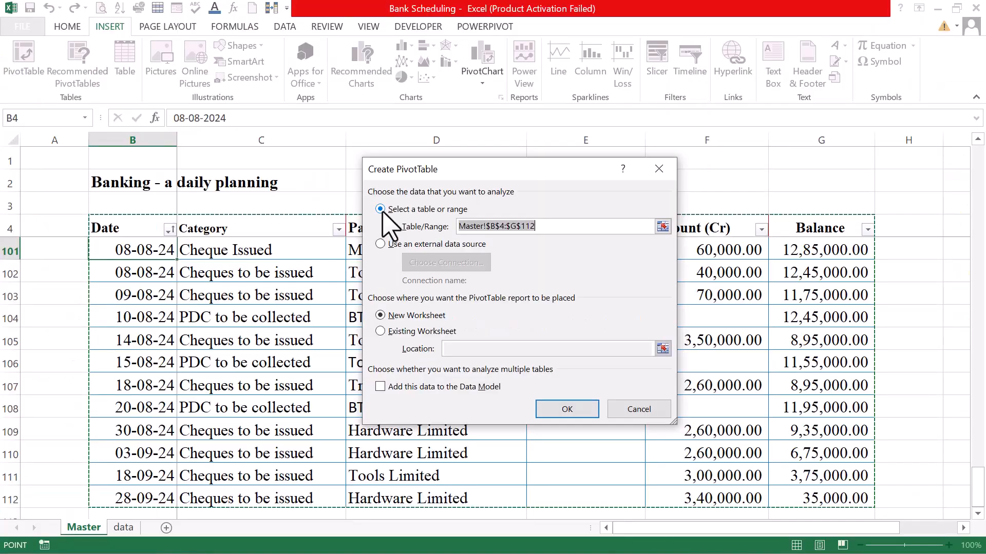
left_click(383, 211)
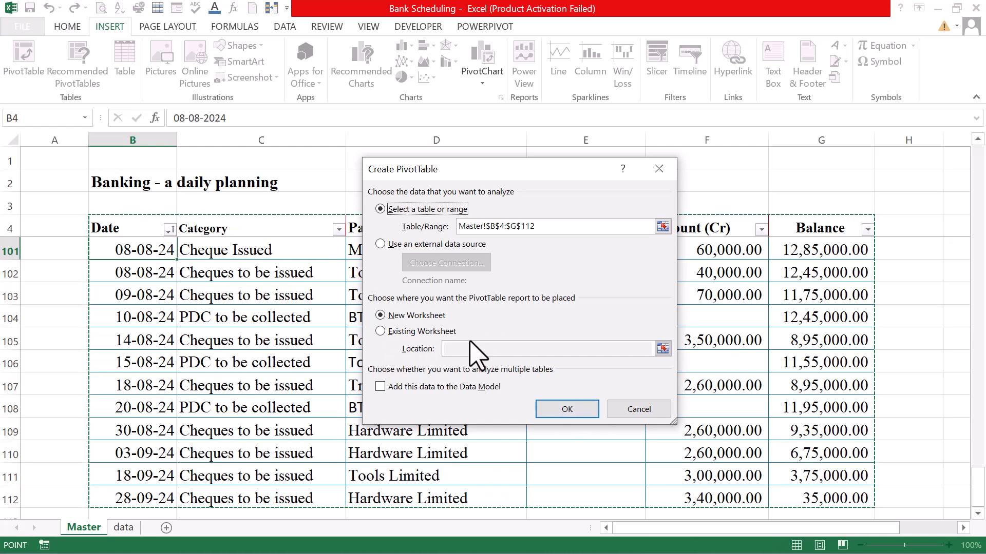
left_click(380, 331)
left_click(381, 315)
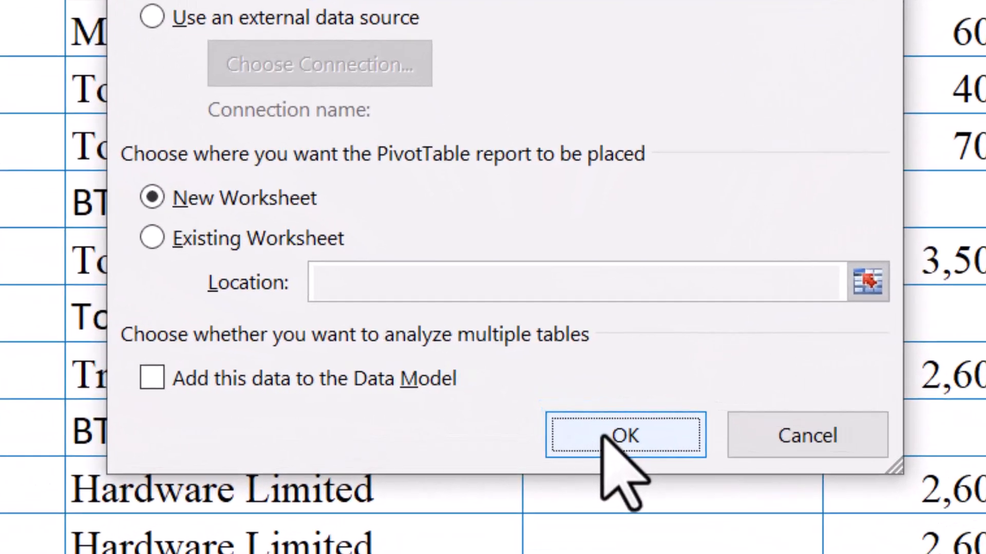
left_click(559, 409)
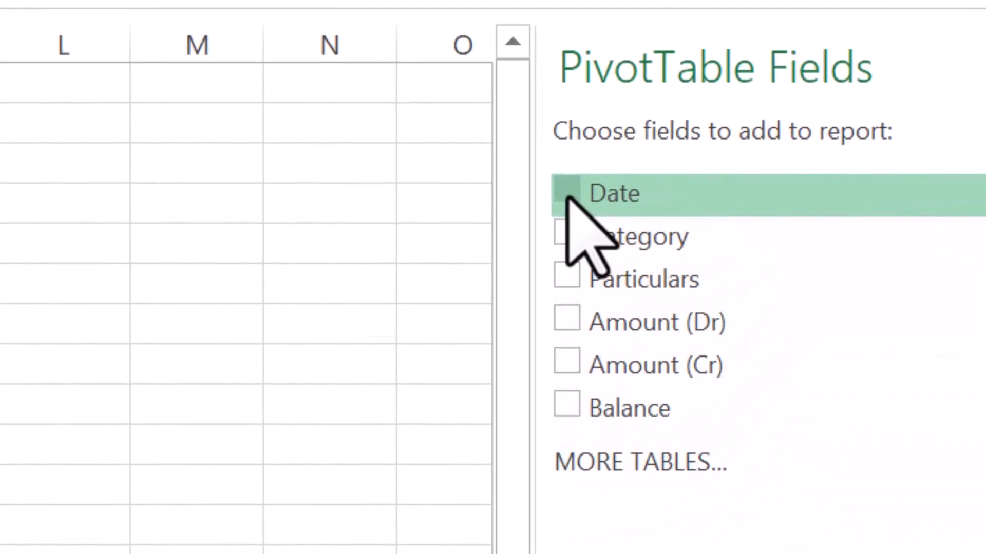
Add the Date field as PivotTable rows and group the dates by months
left_click(568, 194)
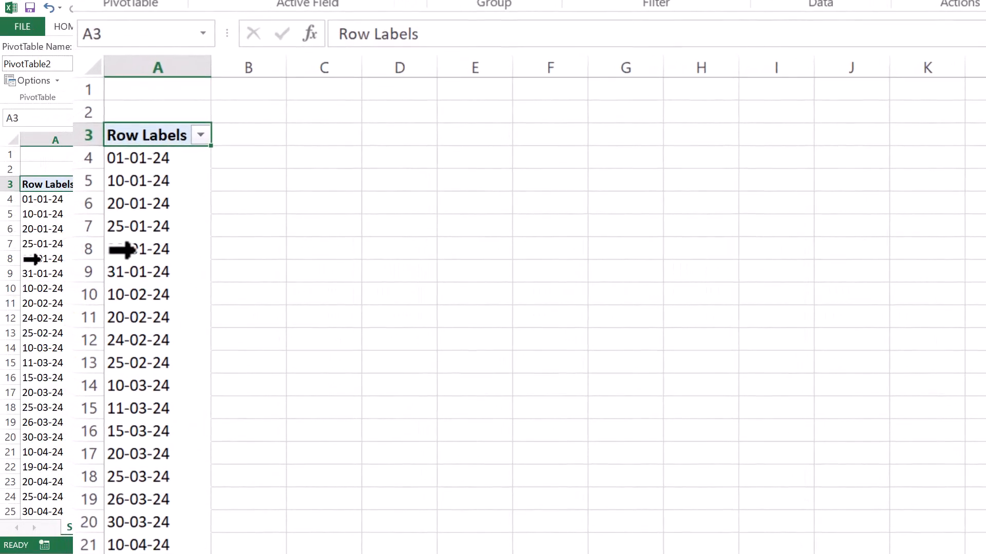
right_click(131, 250)
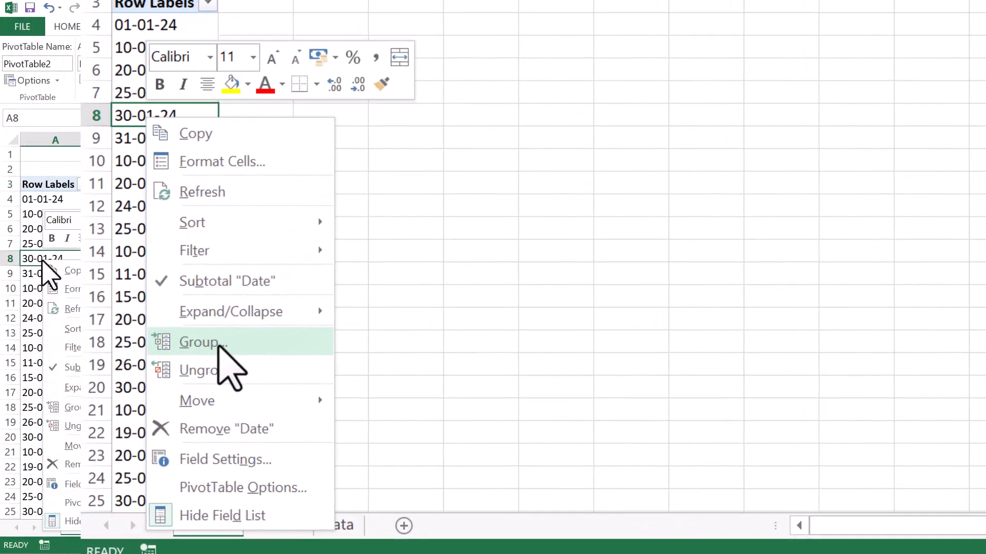
left_click(221, 343)
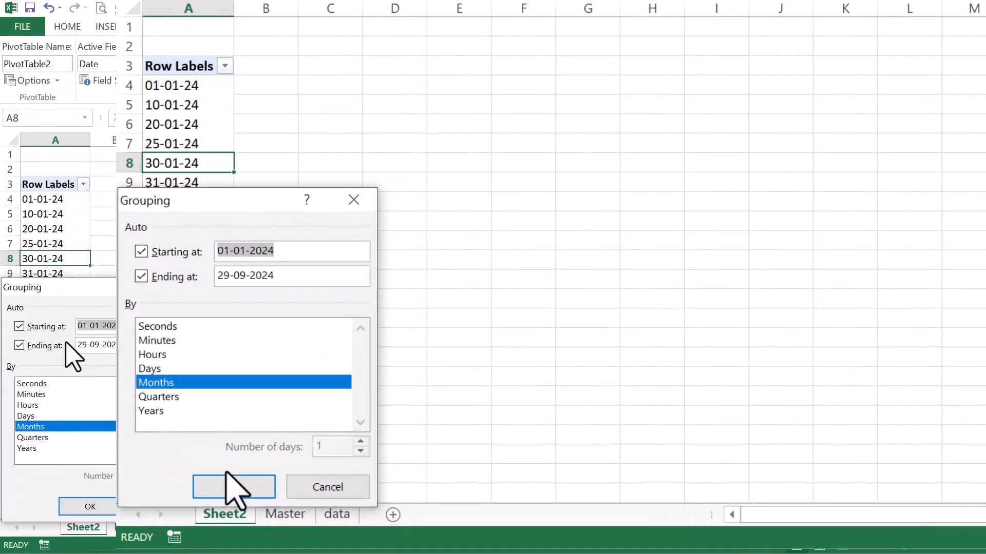
left_click_drag(89, 292, 247, 223)
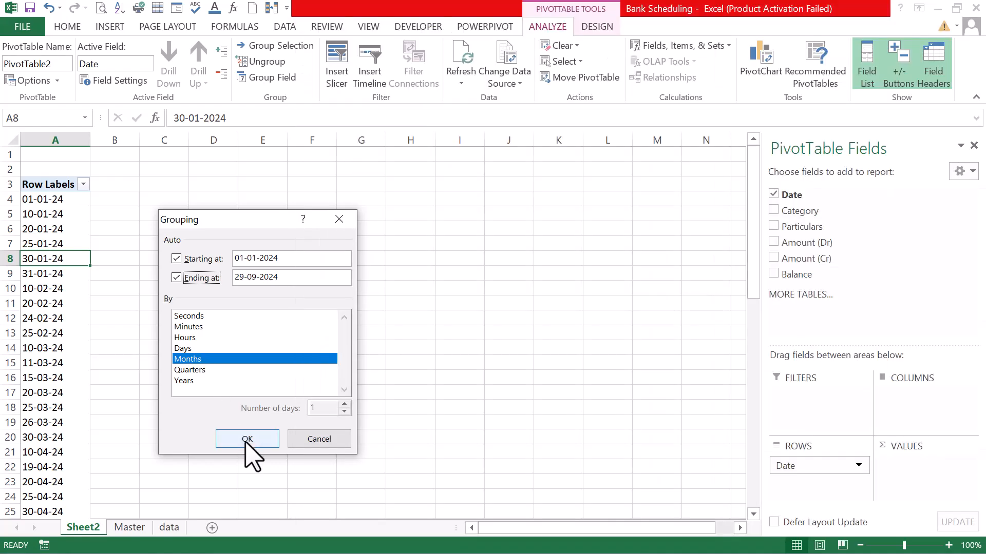
left_click(247, 439)
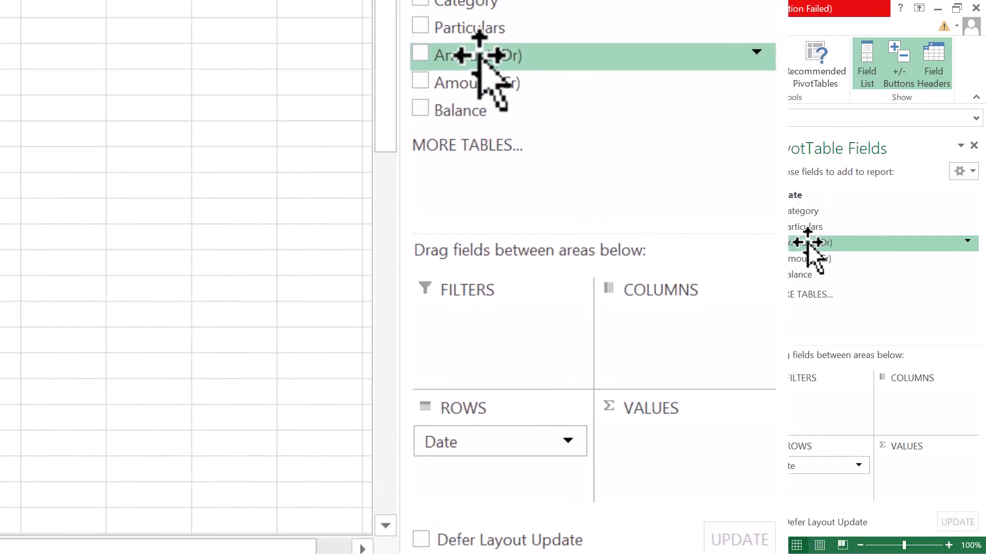
Add the Amount (Dr) field to the PivotTable values and summarise it by Sum
left_click_drag(807, 241, 904, 474)
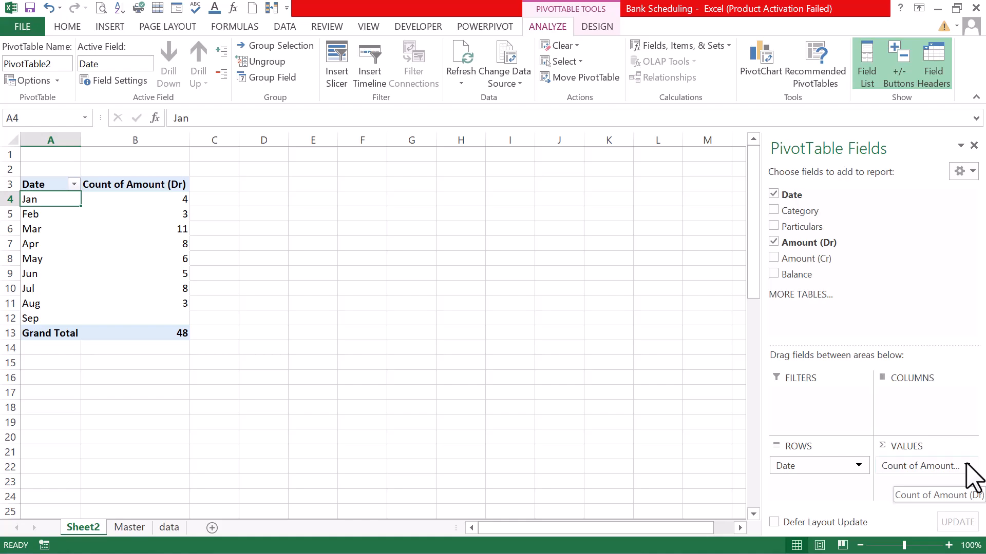
left_click(967, 465)
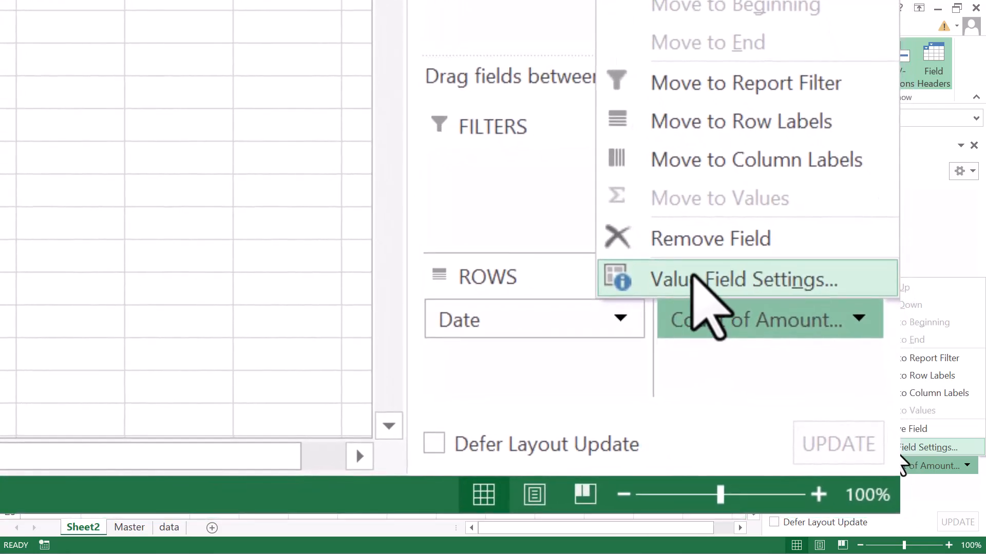
left_click(693, 277)
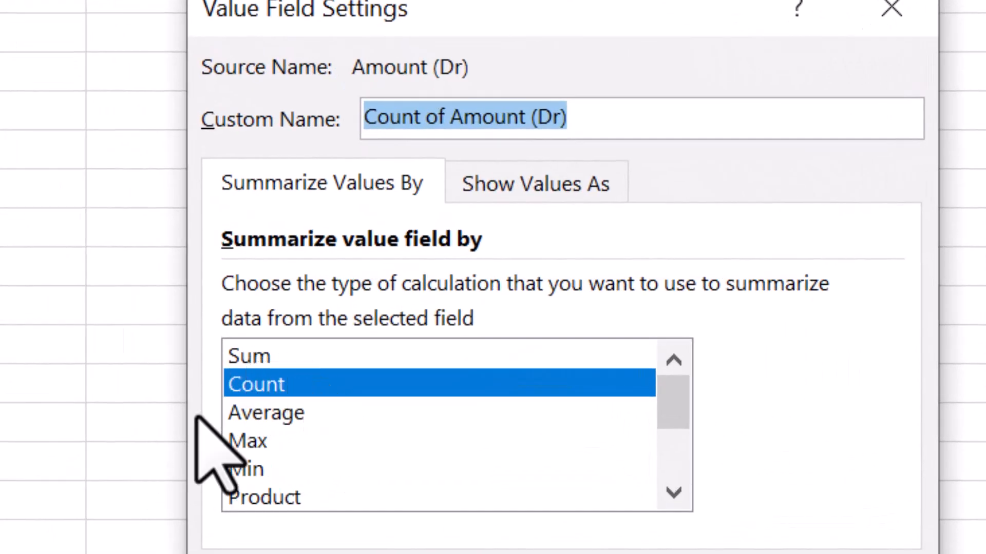
left_click(248, 355)
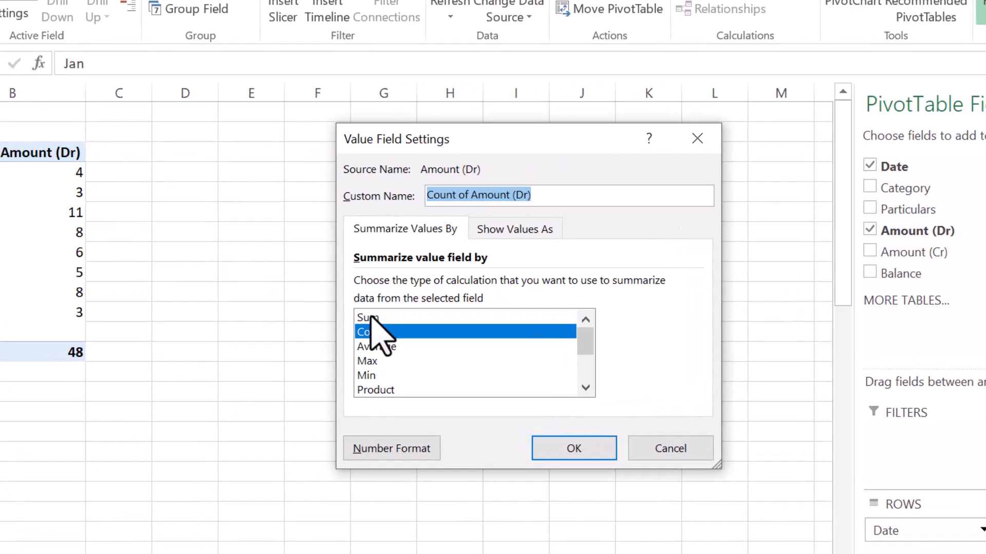
left_click(248, 356)
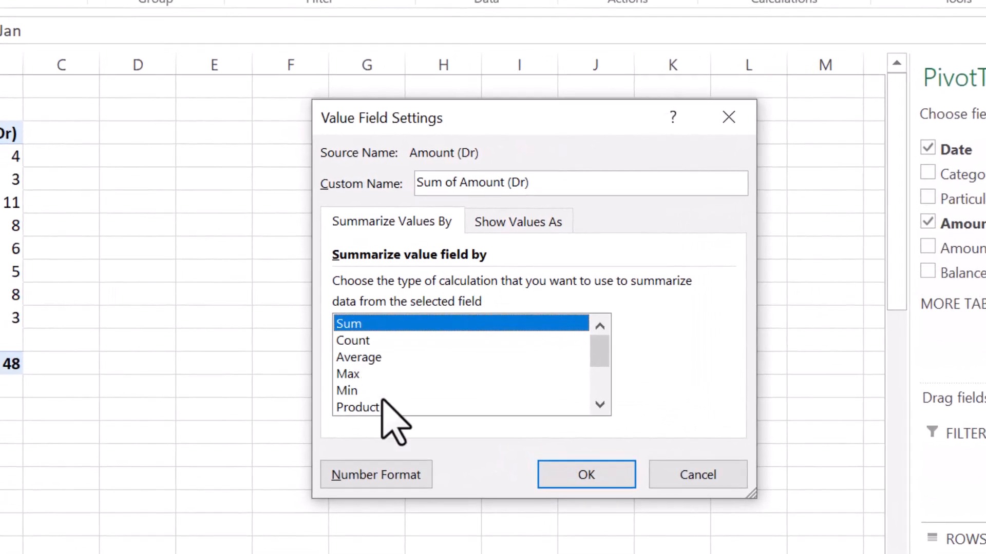
Format the Amount (Dr) values as Accounting with the currency symbol set to None and apply the field settings
left_click(373, 474)
left_click(357, 195)
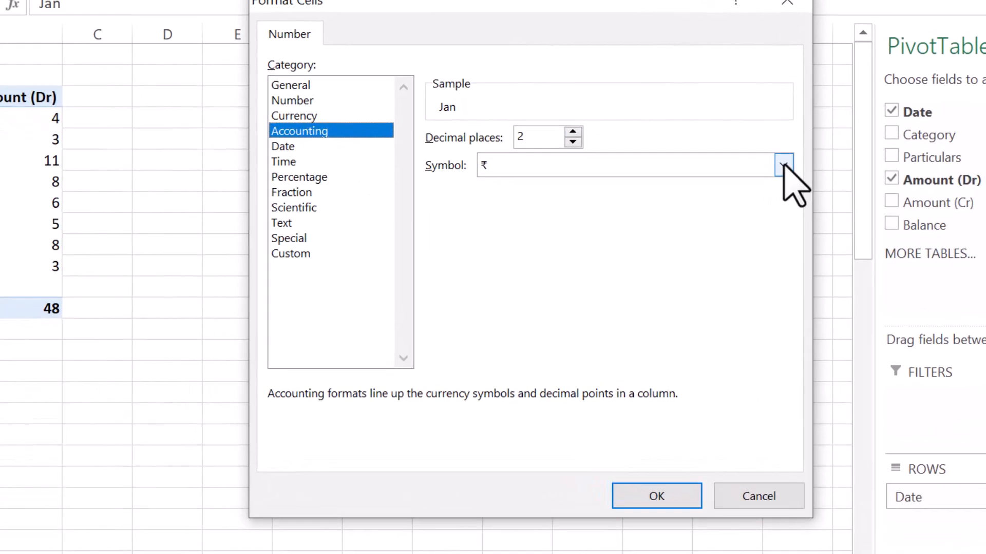
left_click(784, 164)
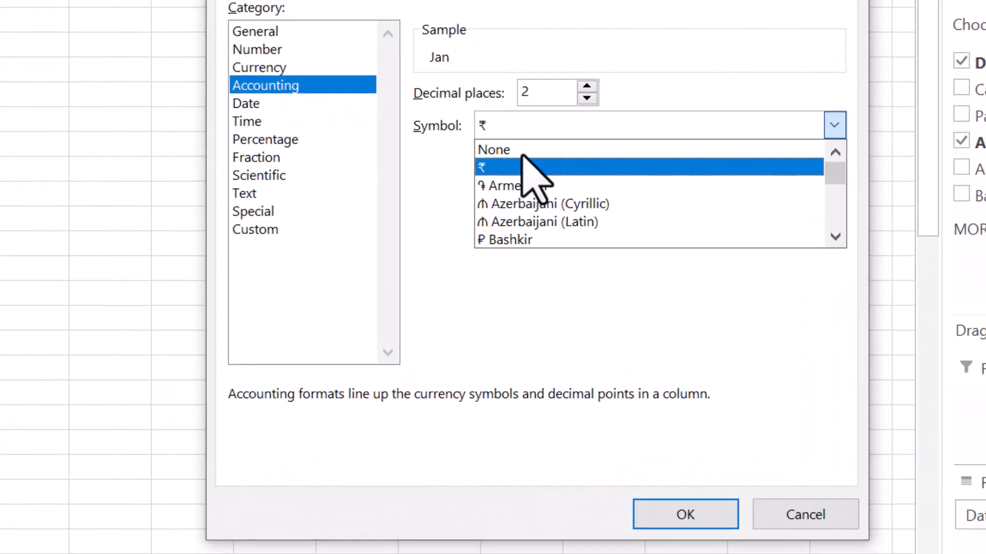
left_click(516, 187)
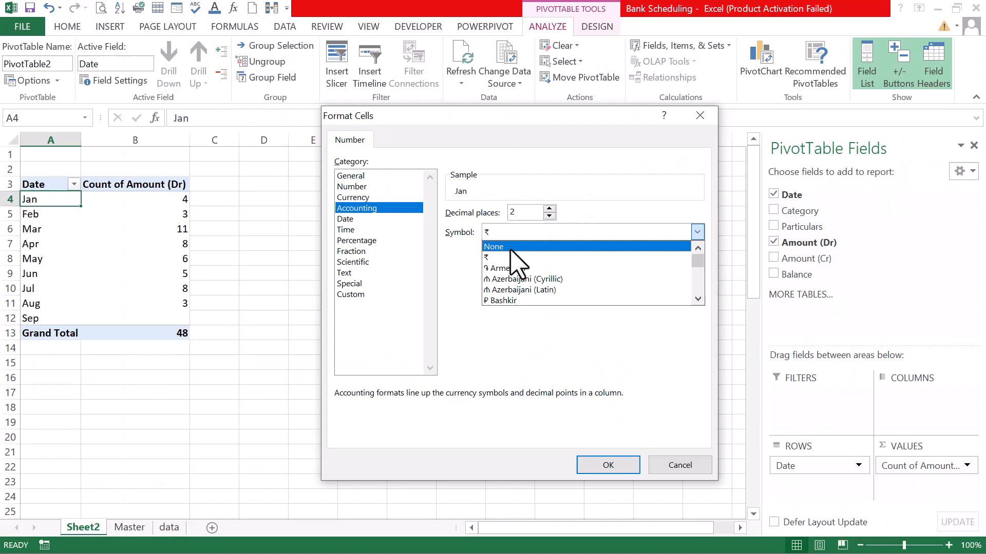
left_click(510, 250)
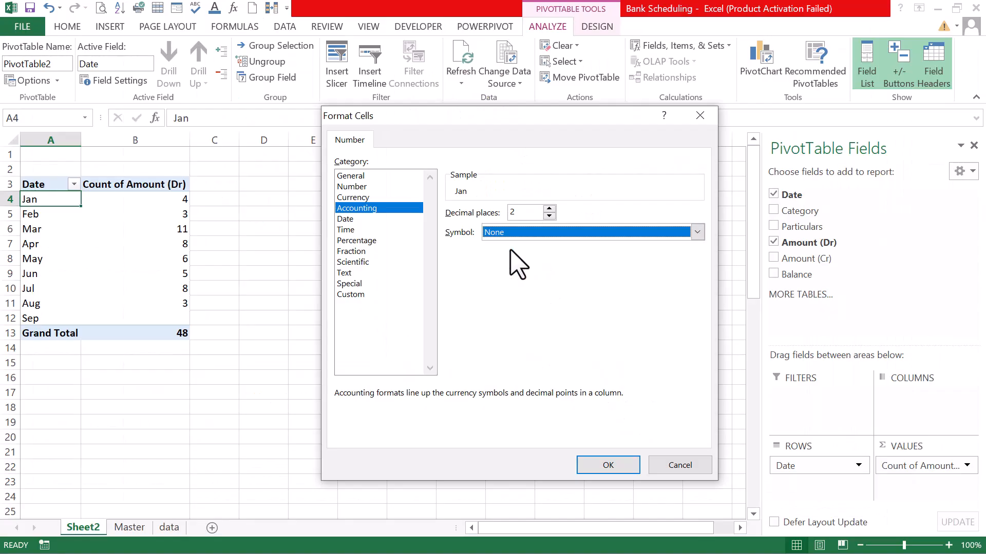
left_click(607, 466)
left_click(549, 406)
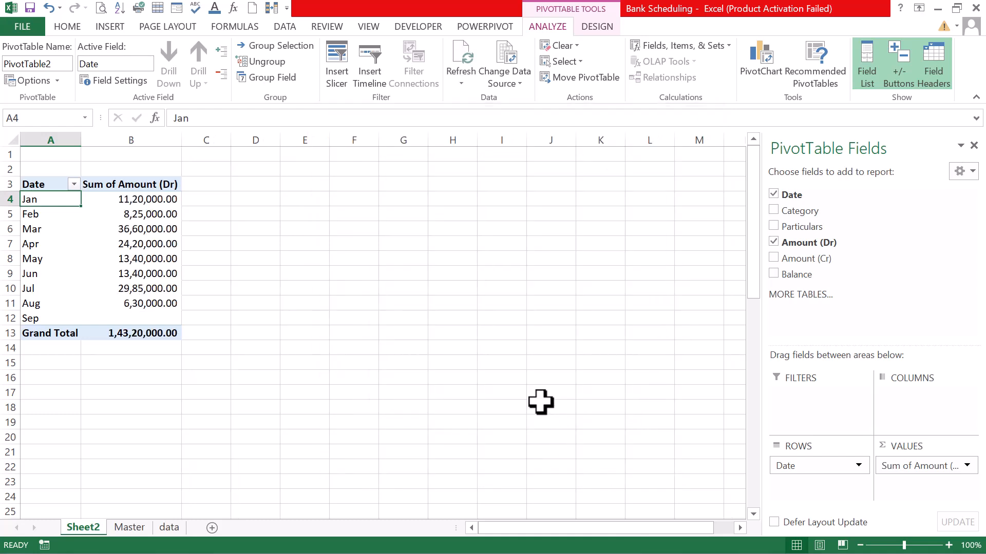
Add the Amount (Cr) field to the PivotTable values below Amount (Dr) and summarise it by Sum
left_click_drag(794, 259, 919, 485)
left_click(966, 485)
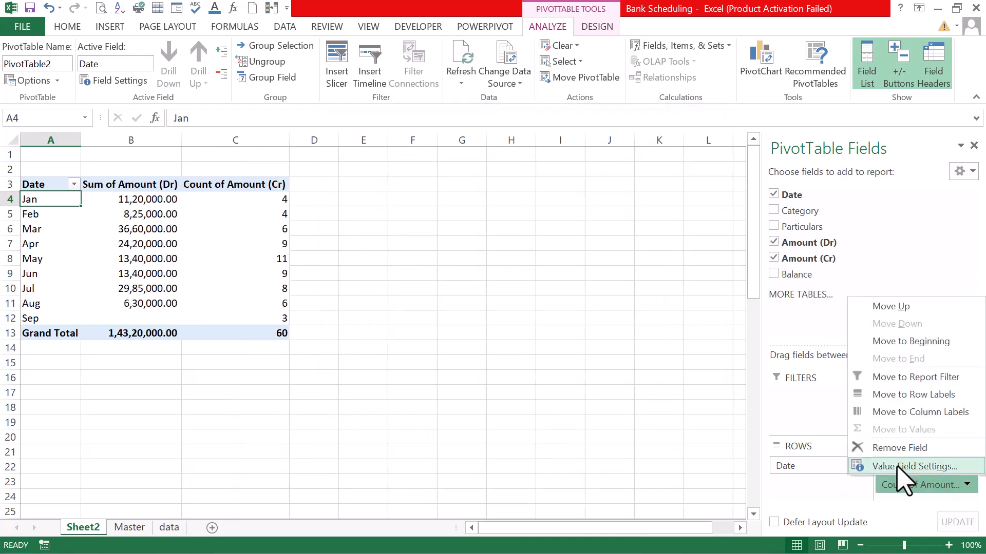
left_click(901, 468)
left_click(401, 307)
Format the Amount (Cr) values as Accounting with the currency symbol set to None and apply the field settings
left_click(418, 405)
left_click(359, 208)
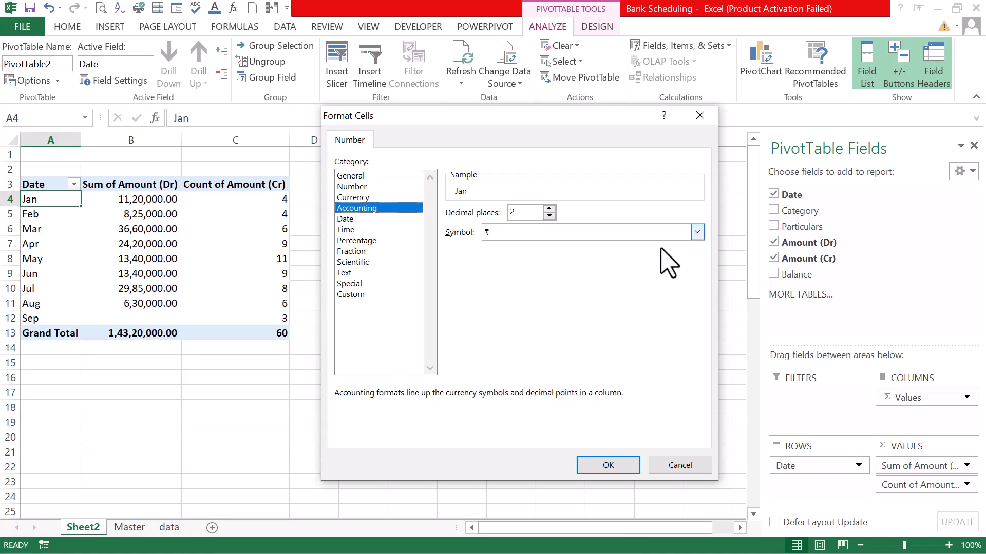
left_click(697, 232)
left_click(544, 248)
left_click(607, 465)
left_click(554, 403)
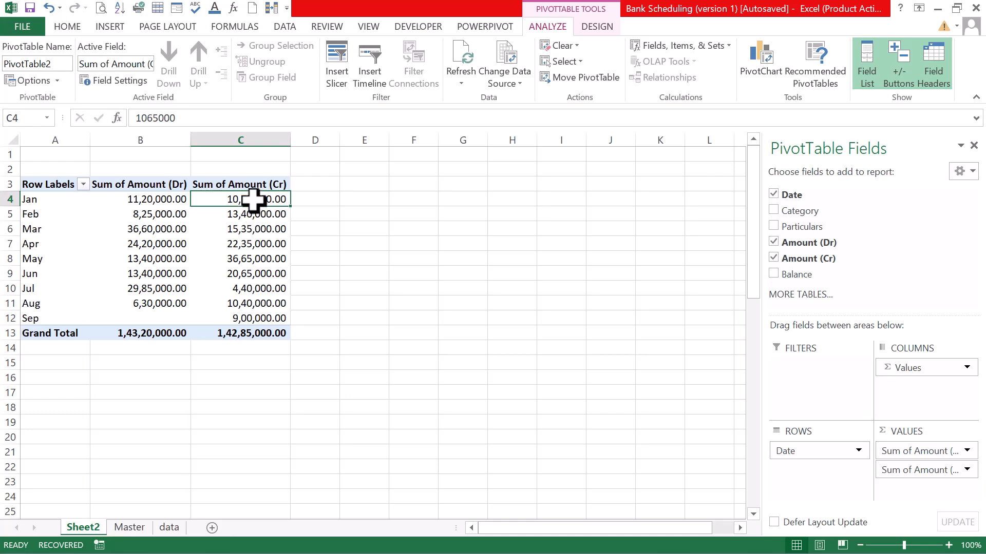
Insert a calculated field named Balance in the PivotTable with the formula = 'Amount (Dr)' - 'Amount (Cr)'
mouse_move(258, 199)
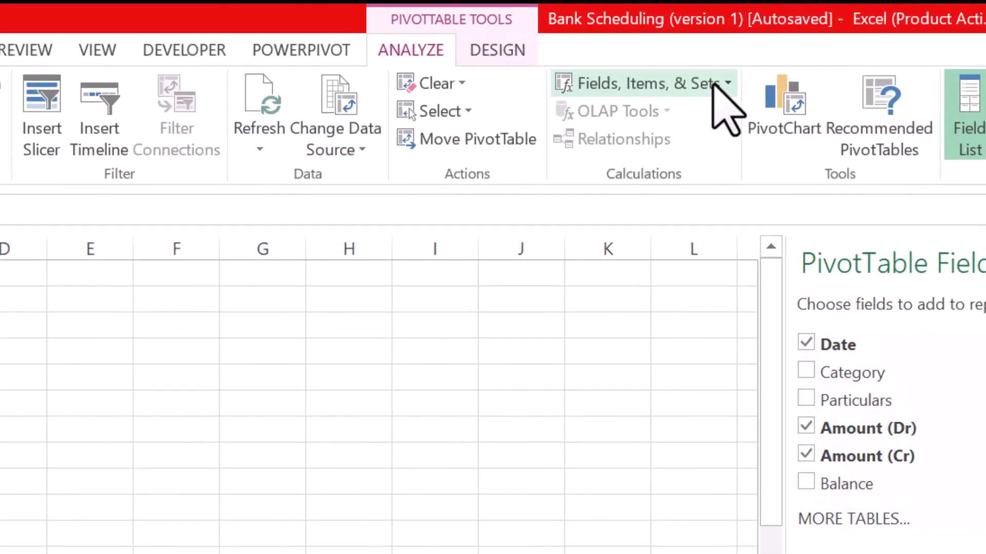
left_click(906, 84)
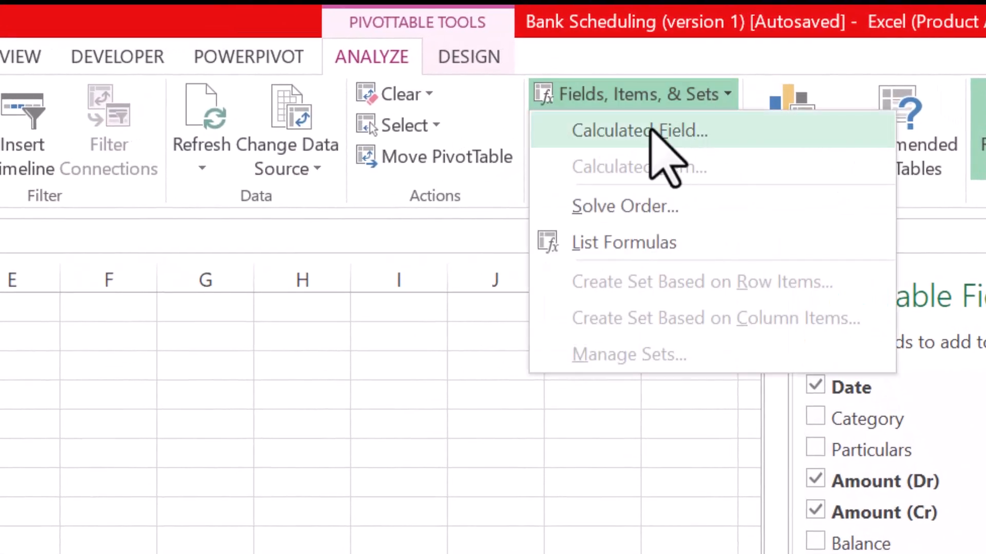
left_click(651, 131)
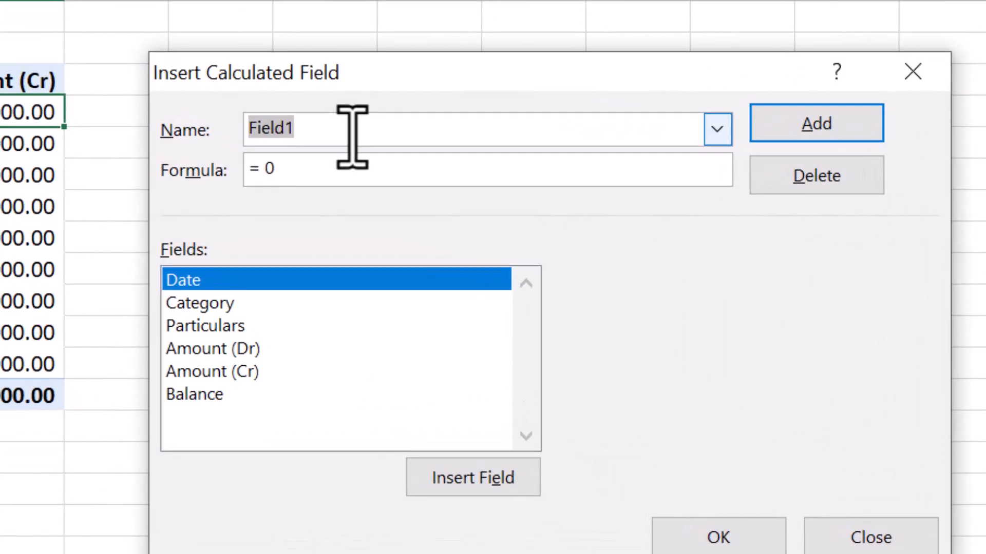
type("Balance")
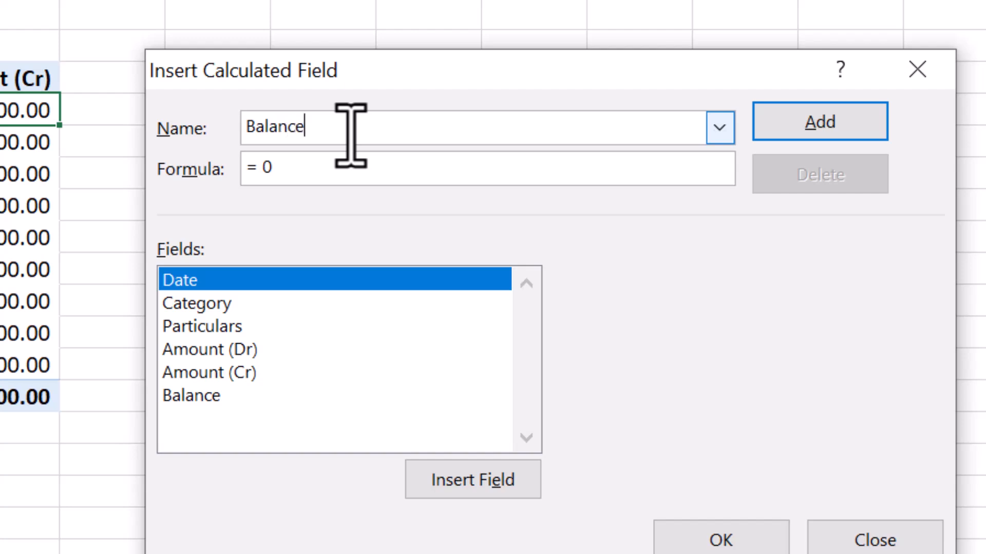
left_click(289, 173)
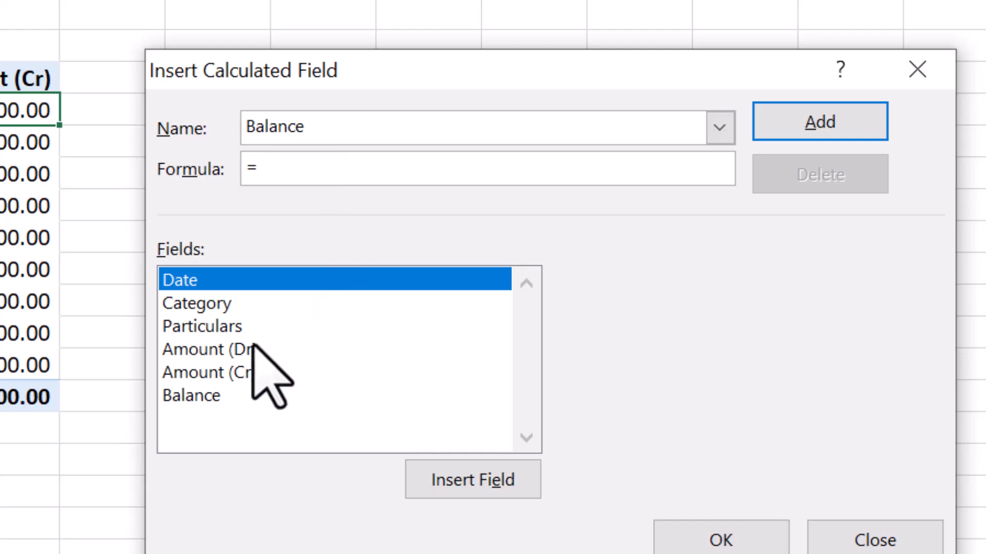
double_click(216, 351)
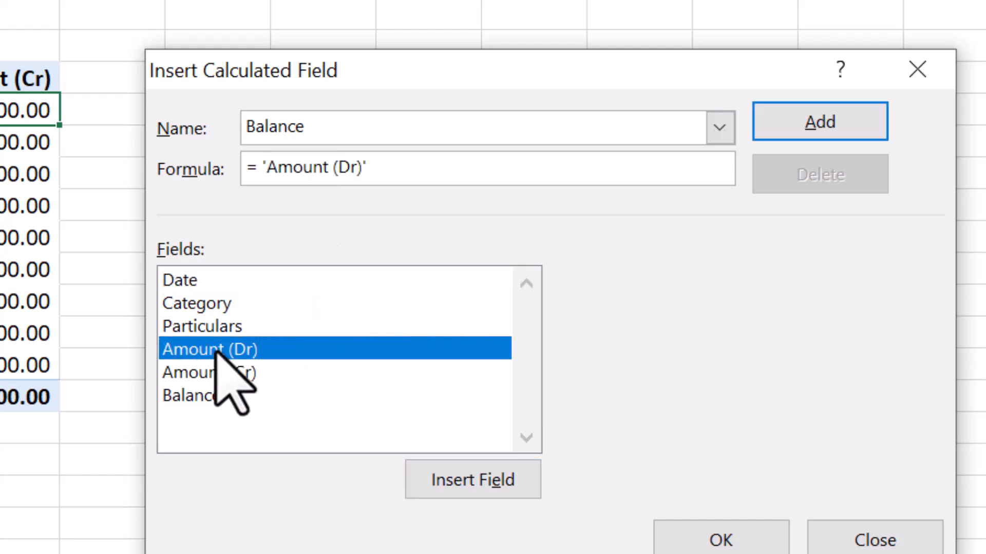
type("-")
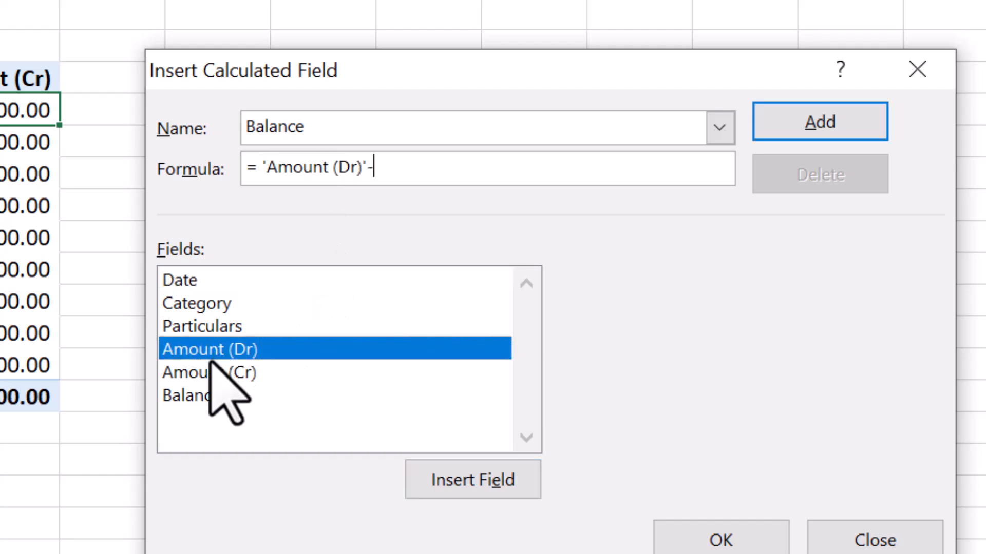
double_click(213, 372)
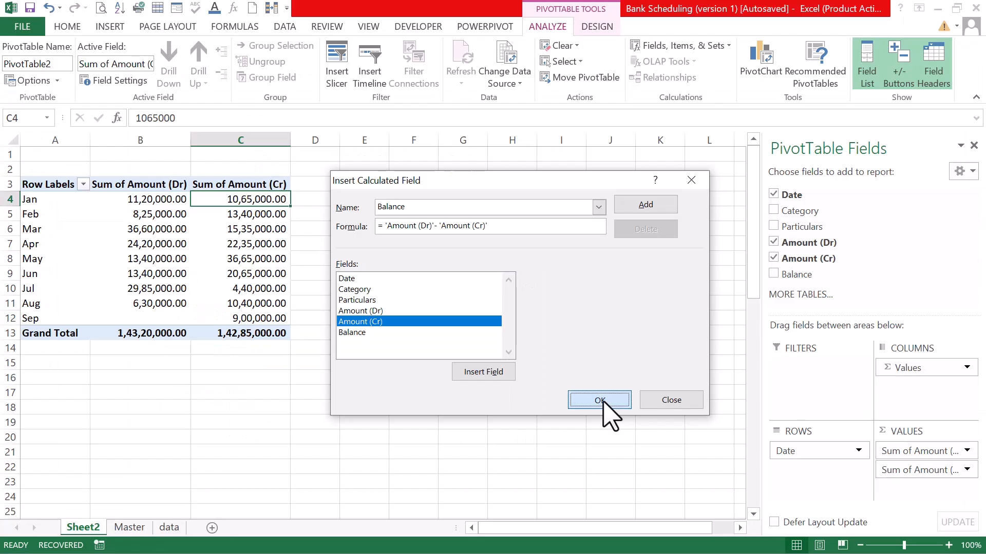
left_click(723, 540)
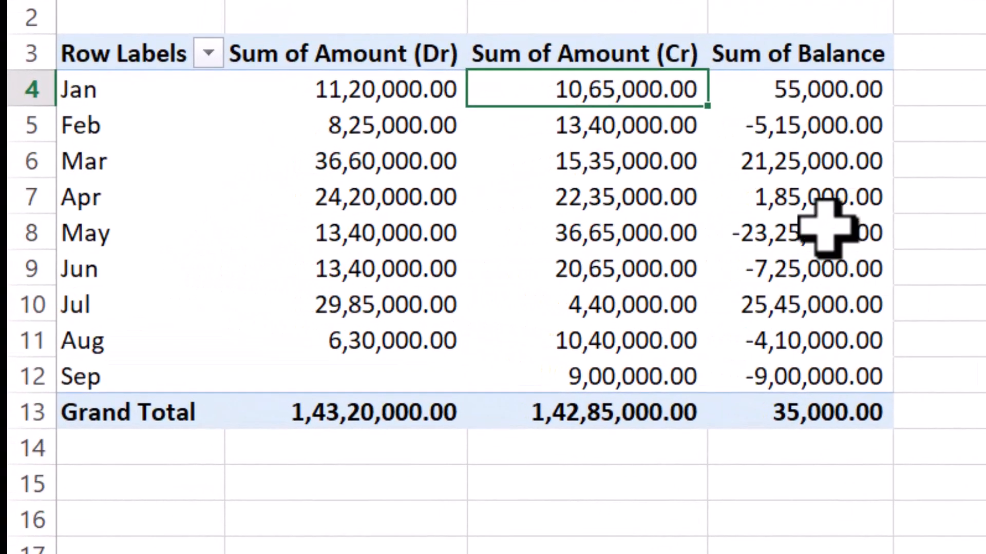
Show the Sum of Balance values as a Running Total In with Date as the base field
mouse_move(340, 255)
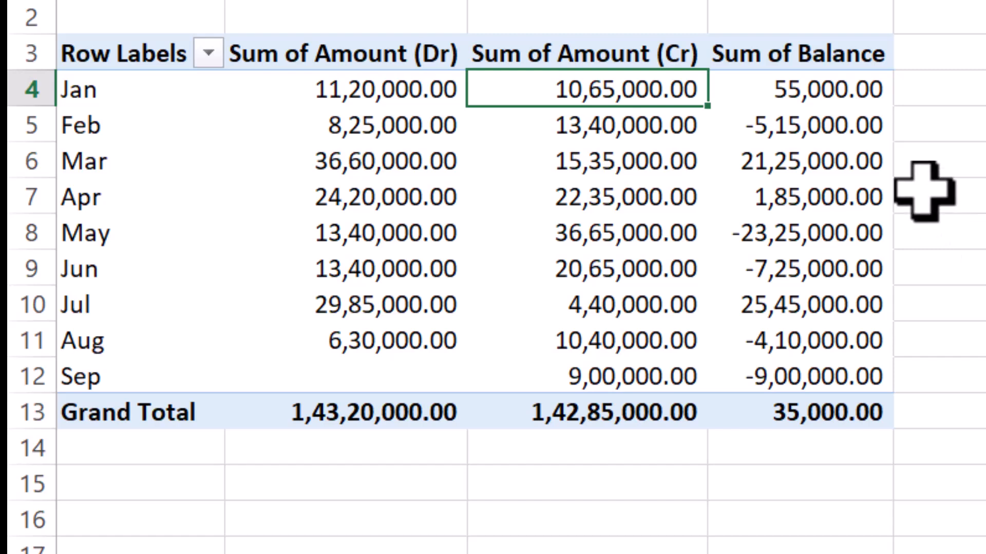
left_click(815, 160)
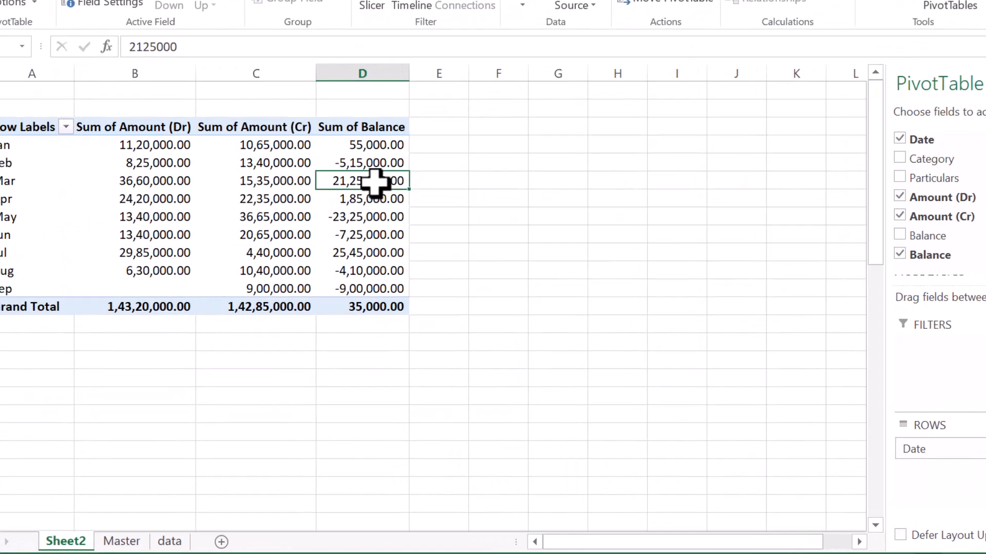
right_click(816, 160)
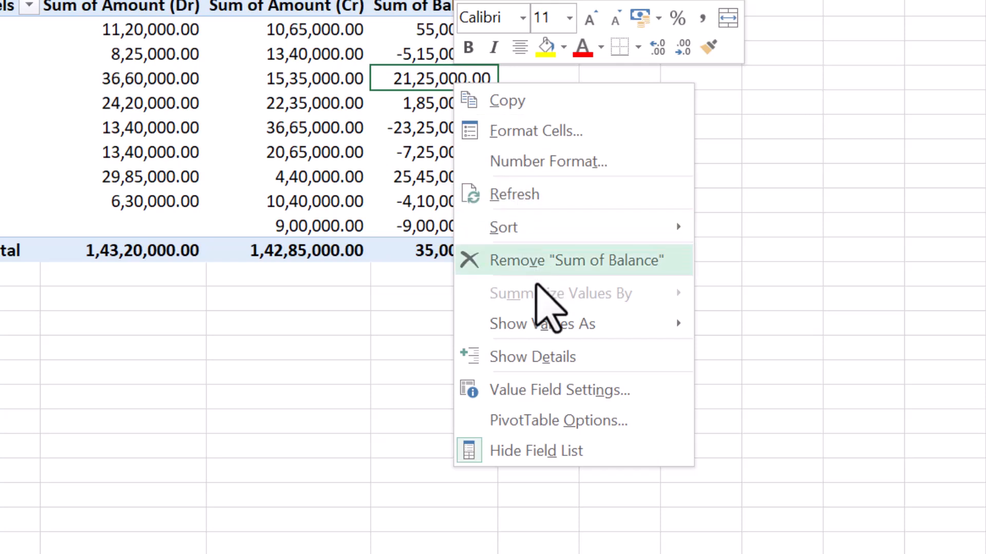
mouse_move(538, 321)
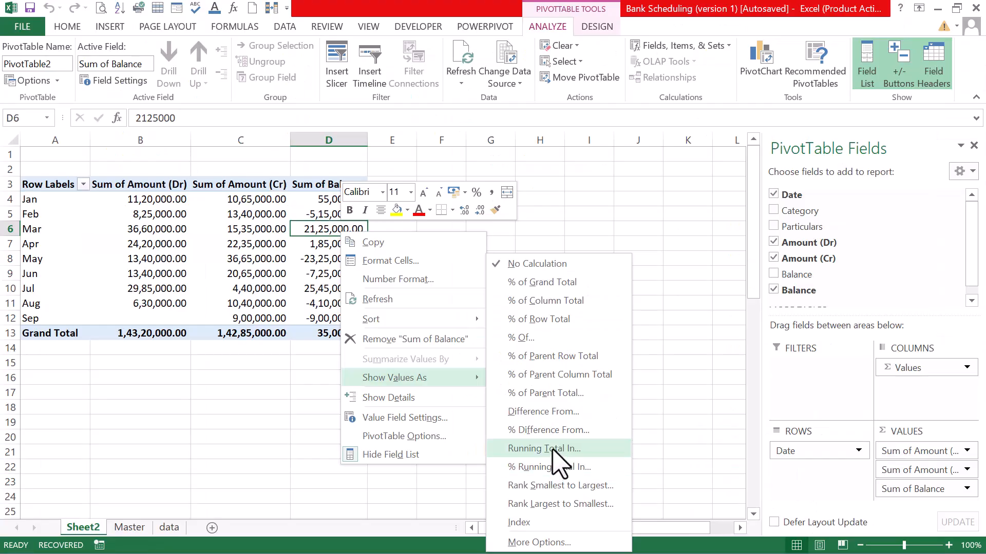
left_click(553, 448)
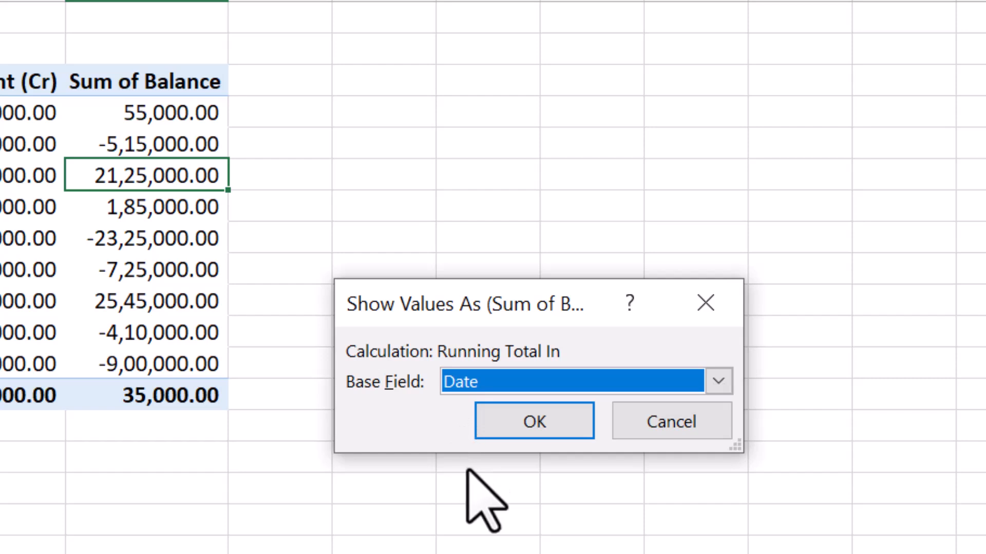
left_click(520, 432)
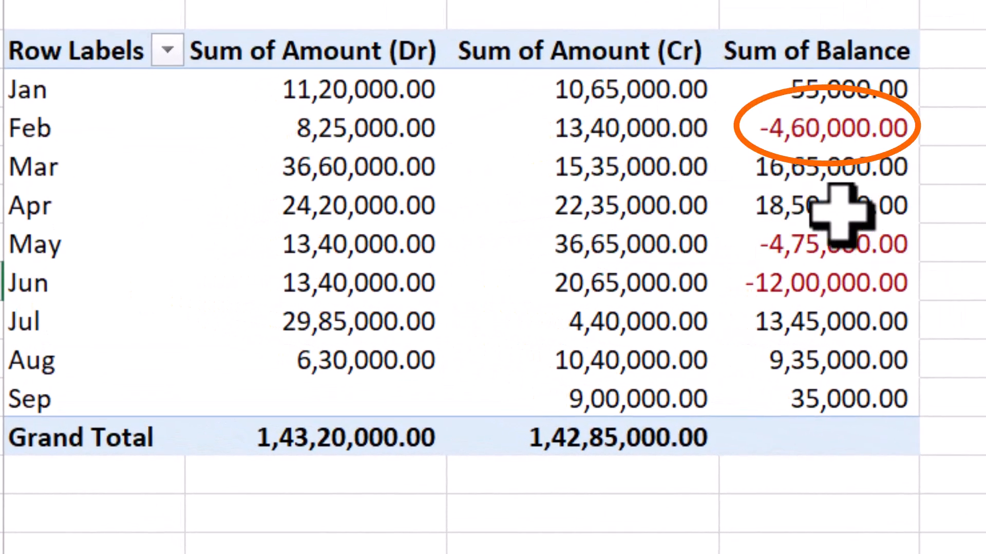
left_click(965, 134)
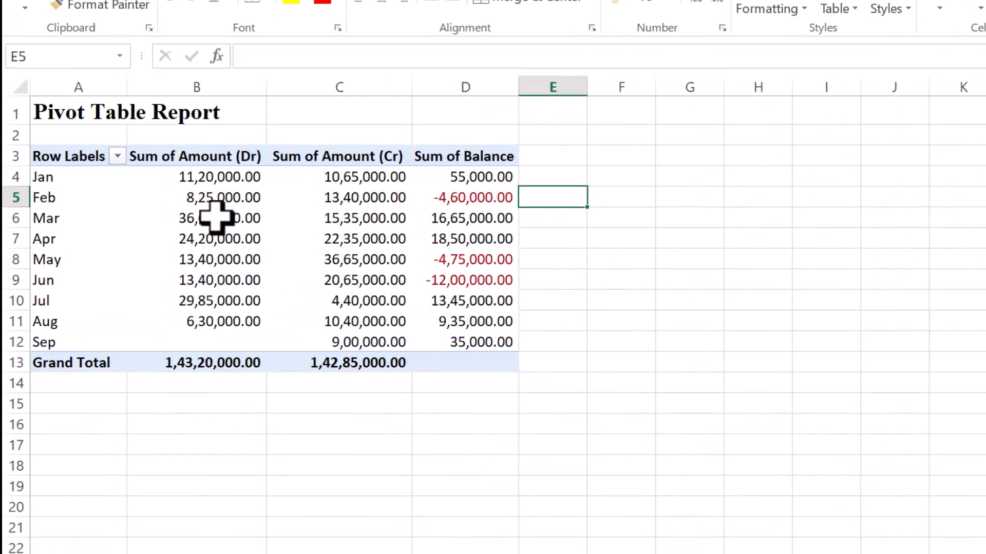
Insert a 3-D Clustered Column PivotChart based on the PivotTable
left_click(161, 232)
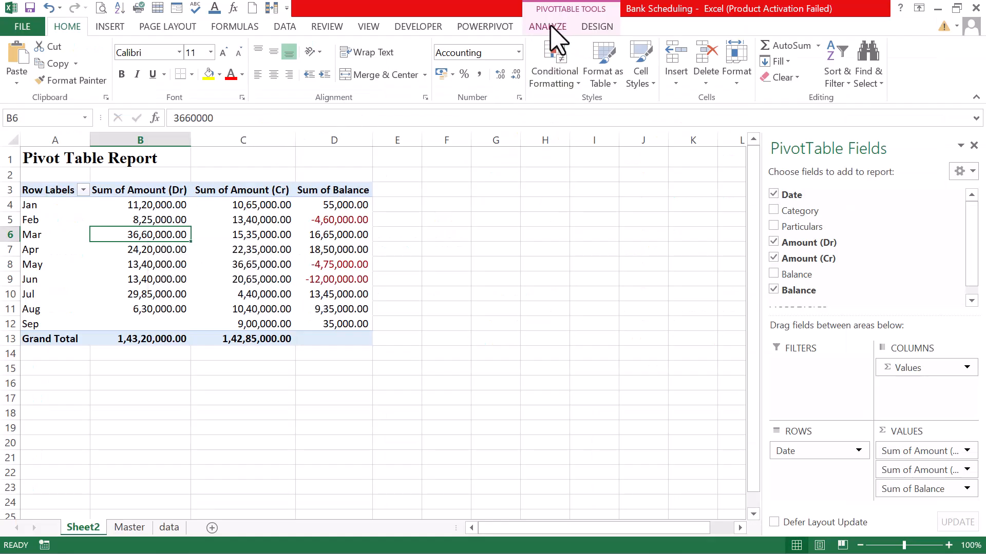
left_click(548, 27)
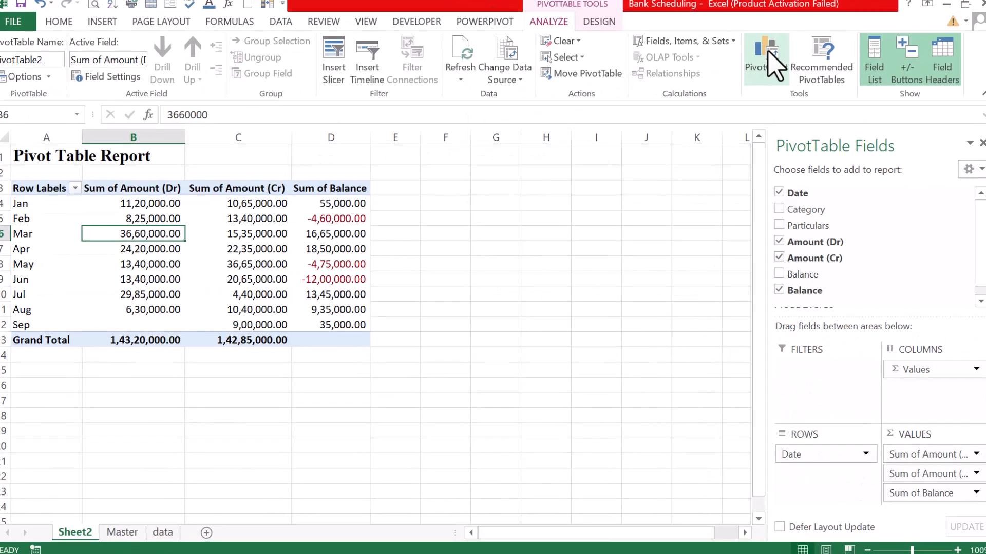
left_click(769, 52)
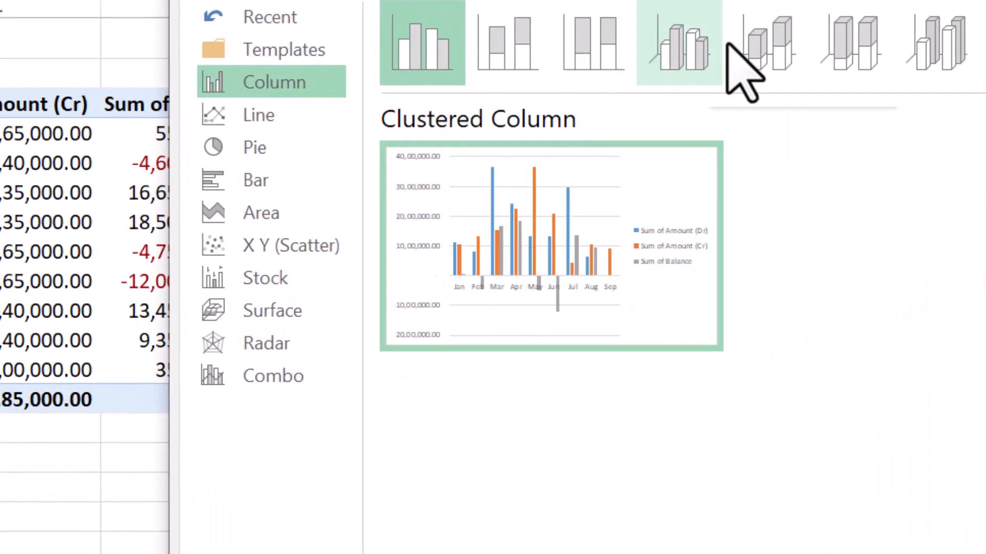
double_click(680, 61)
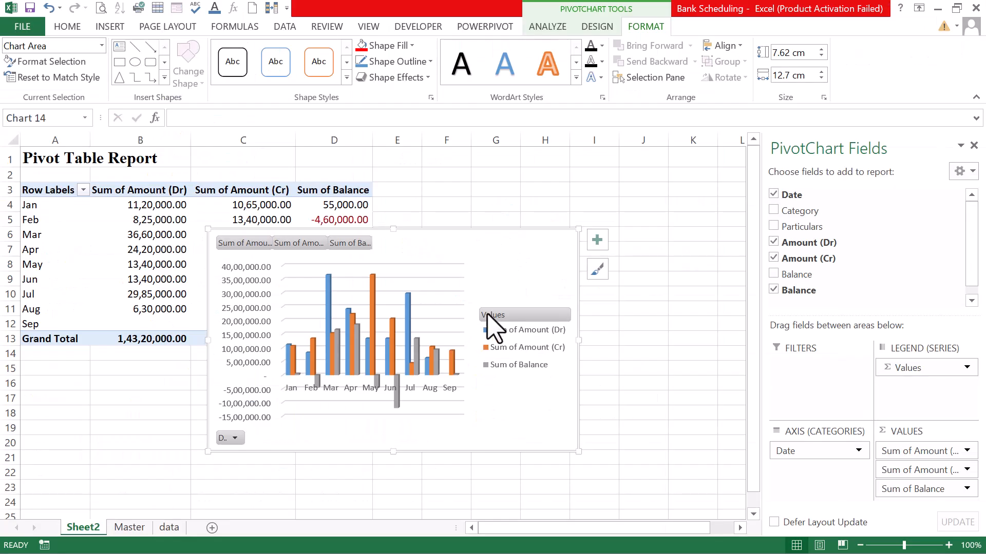
Apply the chart style with the dark grey background to the PivotChart
left_click(597, 269)
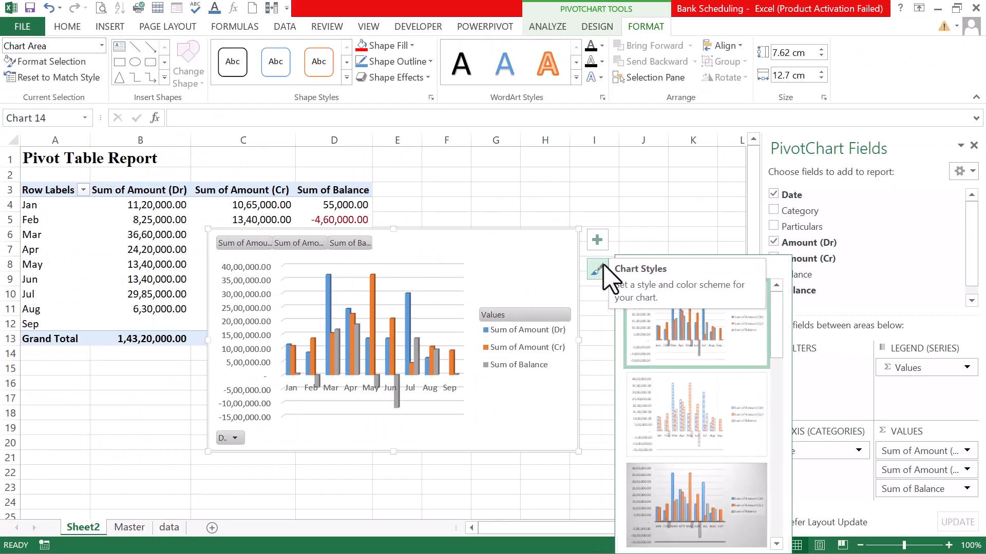
left_click_drag(775, 333, 773, 464)
left_click(726, 502)
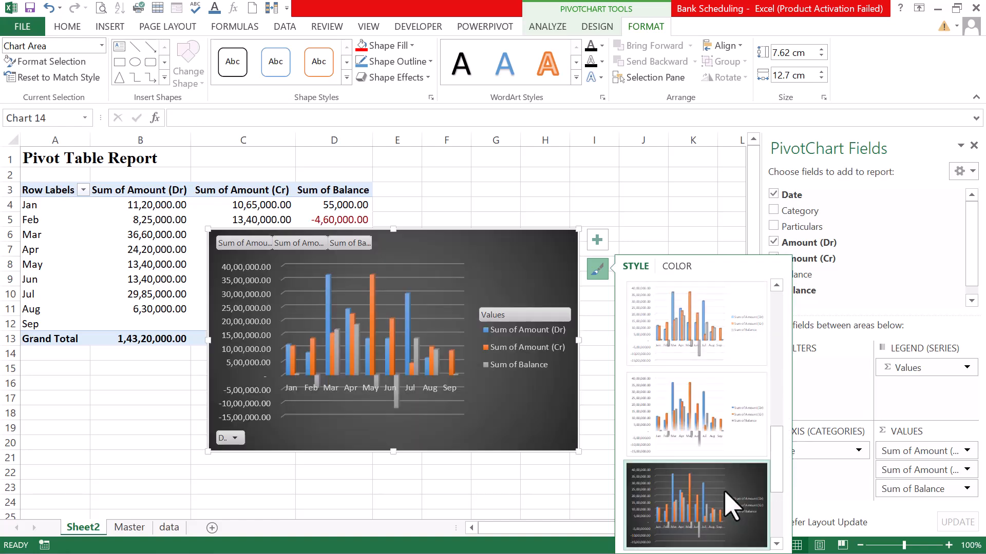
Move the PivotChart clear of the PivotTable, beside the Sum of Balance column, and enlarge it
left_click(590, 193)
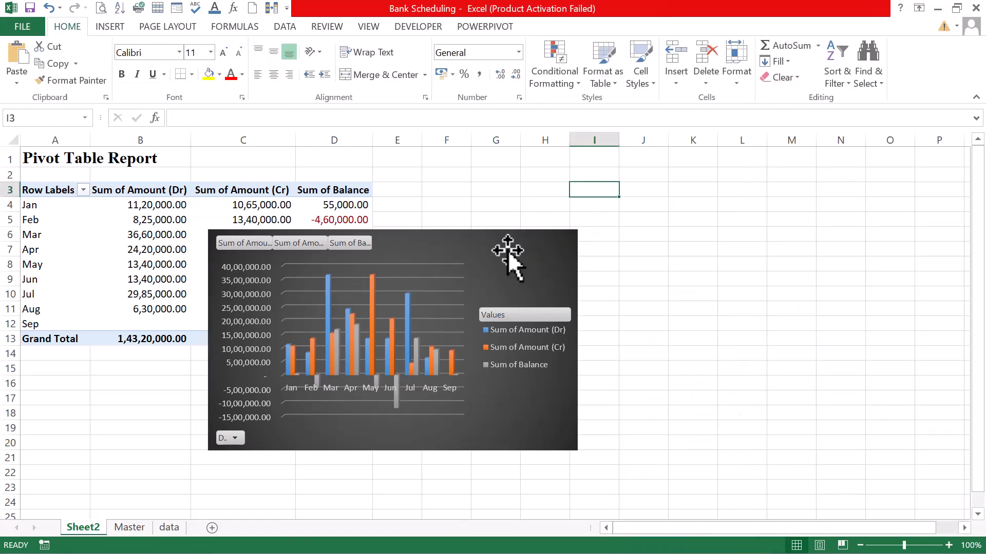
left_click_drag(506, 251, 669, 196)
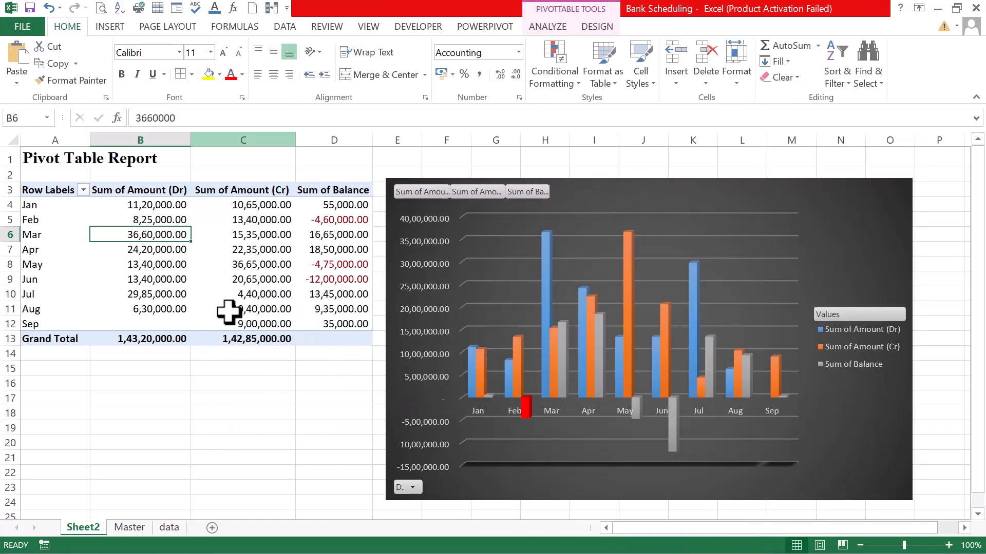
Insert a timeline on the Date field for the PivotTable and place it below the report data
left_click(110, 27)
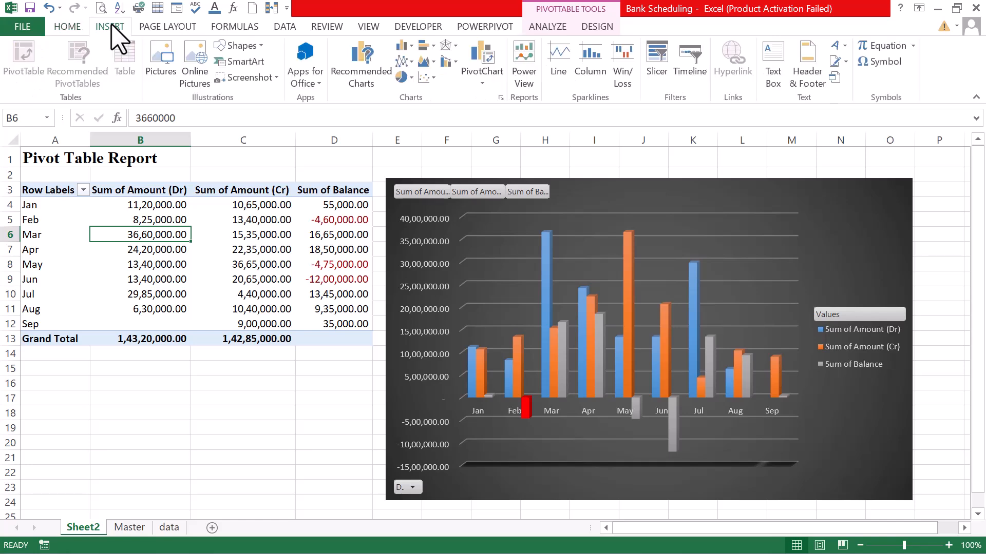
left_click(547, 27)
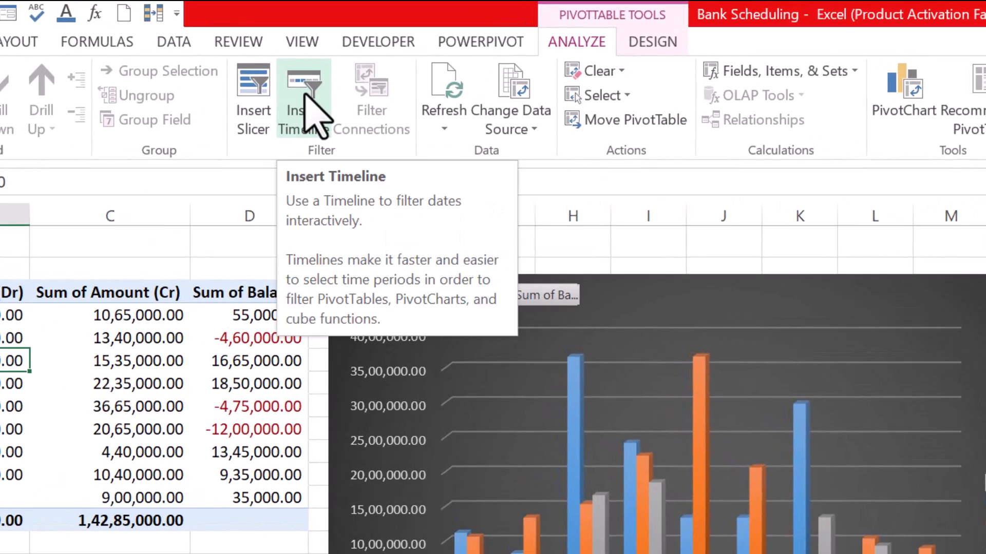
left_click(370, 56)
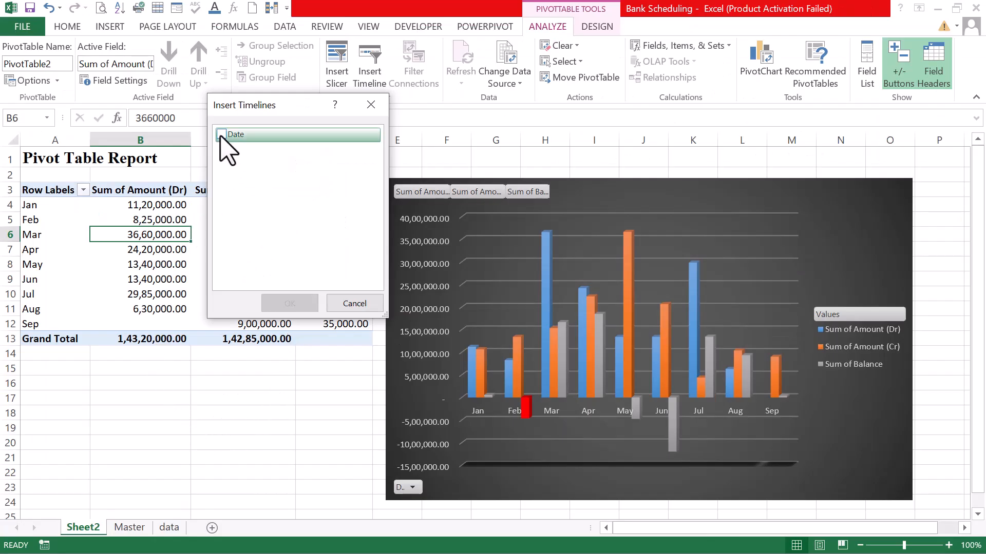
left_click(222, 134)
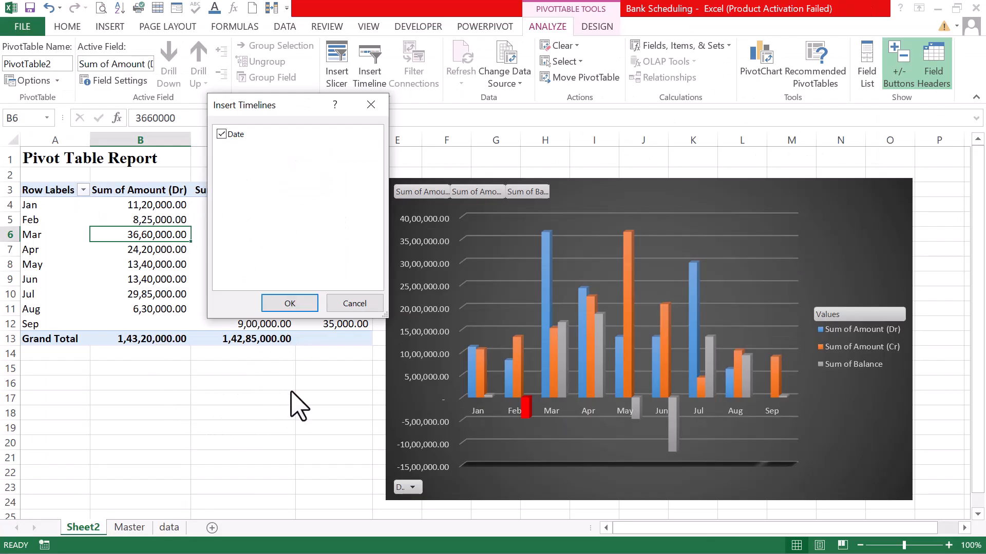
left_click(290, 303)
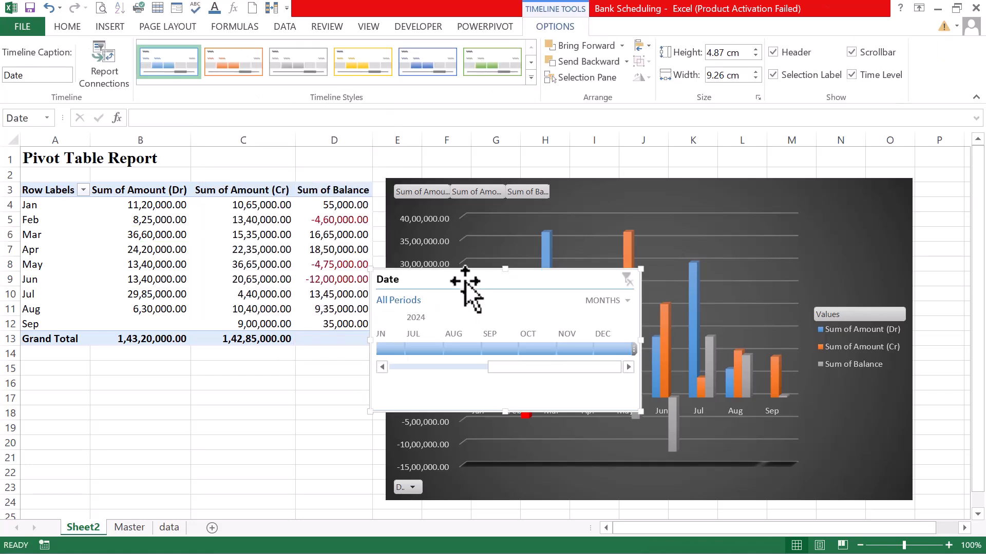
left_click_drag(466, 281, 149, 380)
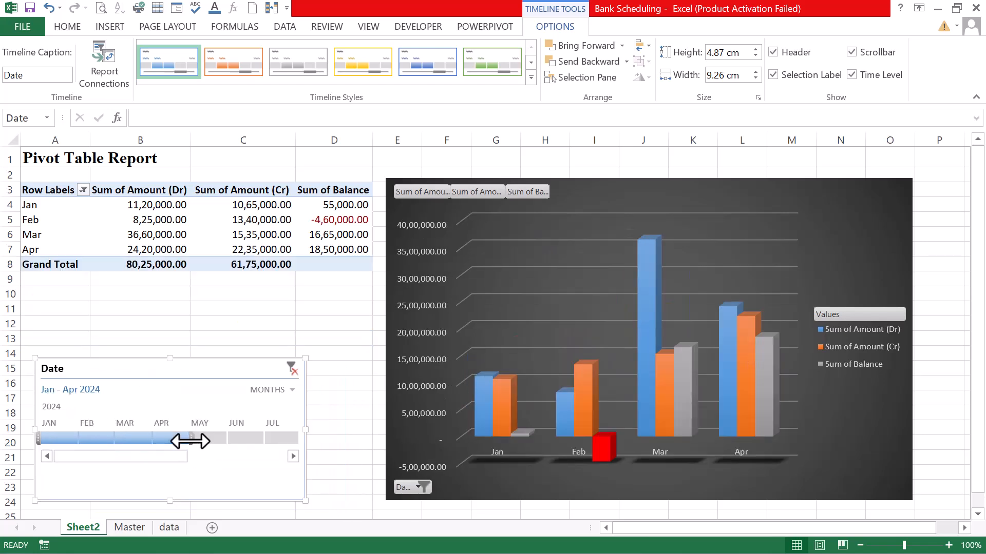
Narrow the Date timeline to Jan 2024, widen it to Jan–Feb 2024, and extend it past February to review the months
left_click_drag(190, 441, 64, 446)
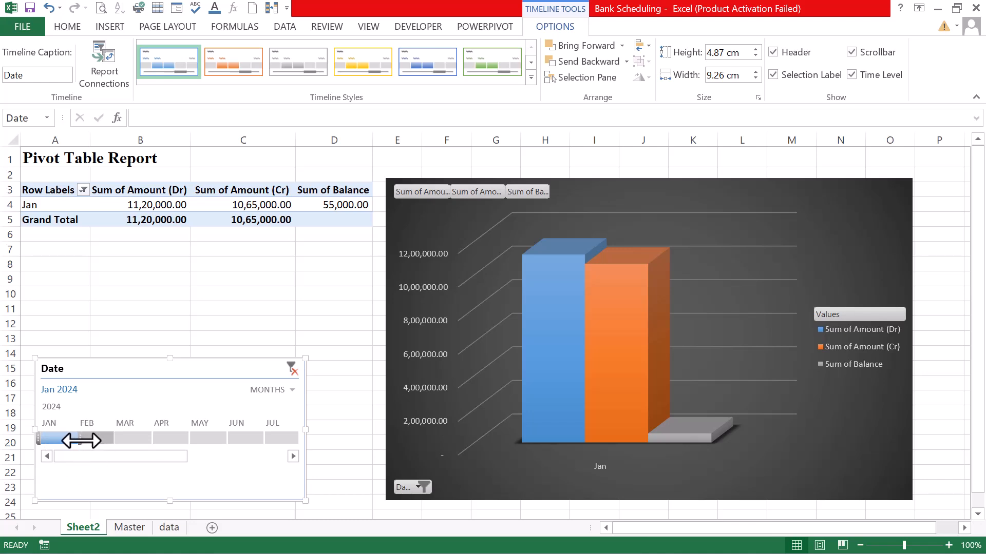
left_click_drag(98, 444, 101, 444)
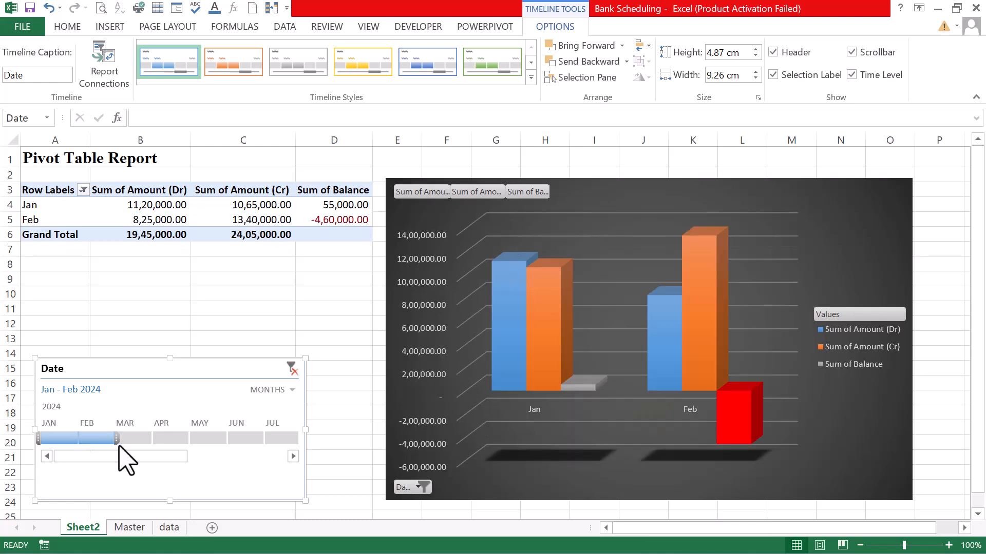
left_click_drag(119, 441, 178, 441)
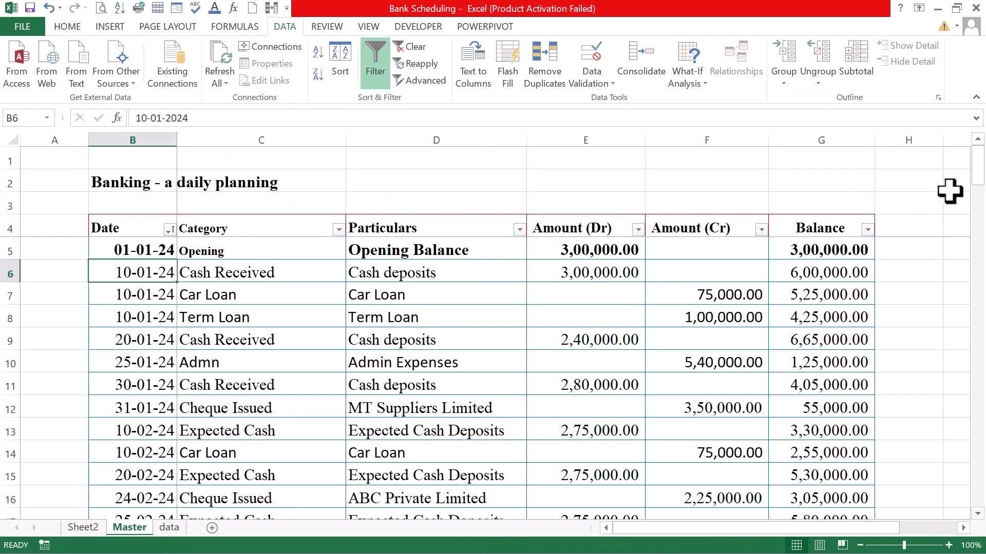
Filter the Category column on the Master sheet to show only Cheques to be issued
mouse_move(977, 174)
left_mouse_down()
mouse_move(970, 365)
mouse_move(972, 158)
left_mouse_up()
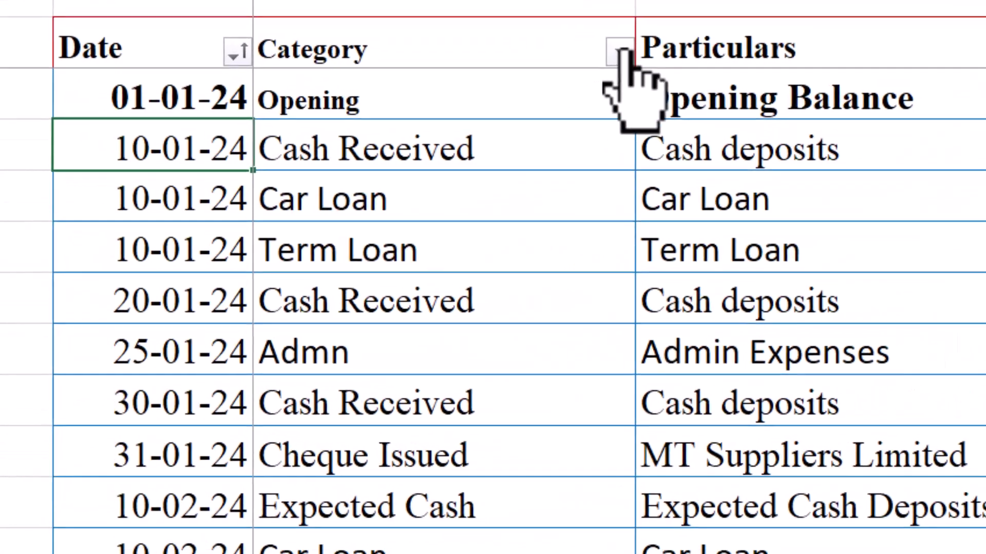
left_click(338, 229)
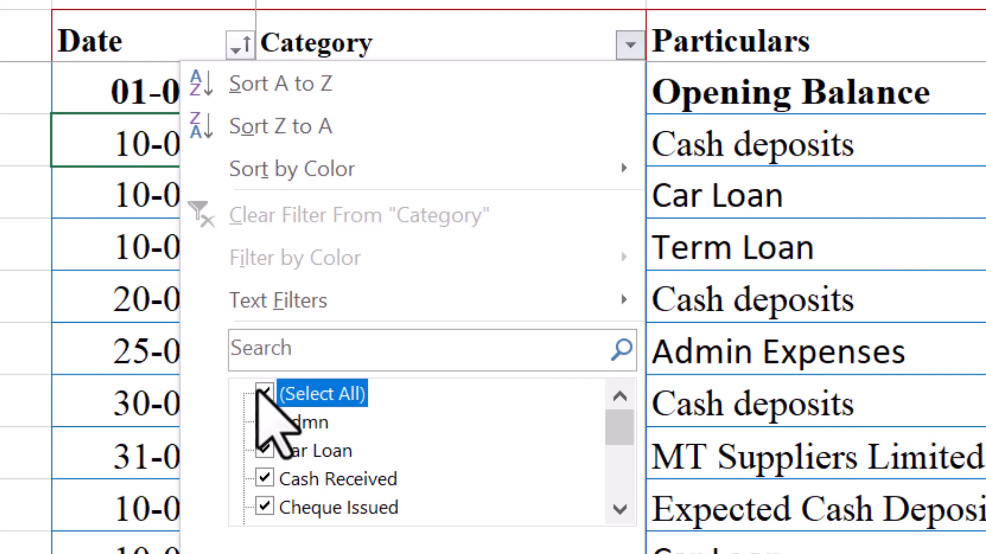
left_click(265, 393)
left_click(620, 509)
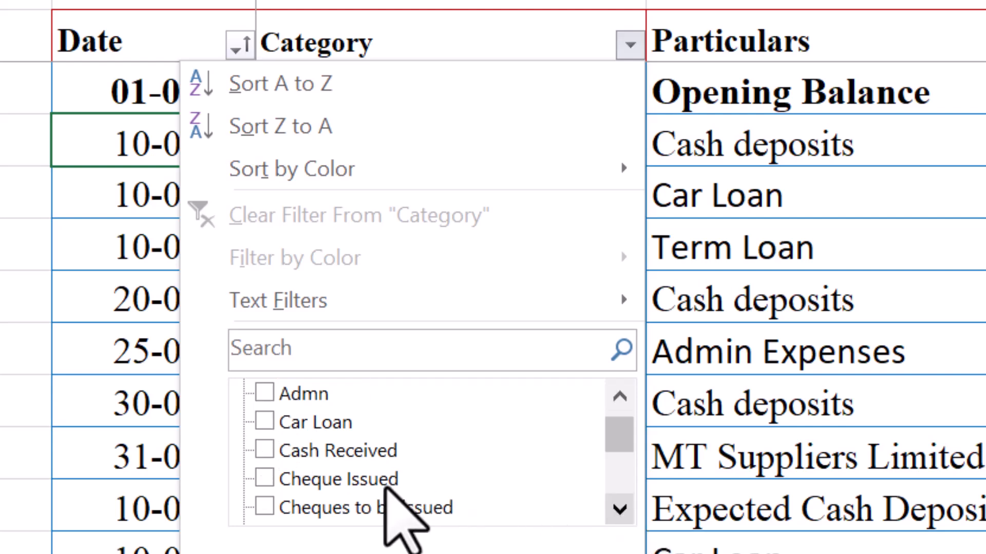
left_click(261, 506)
left_click(264, 507)
key("Return")
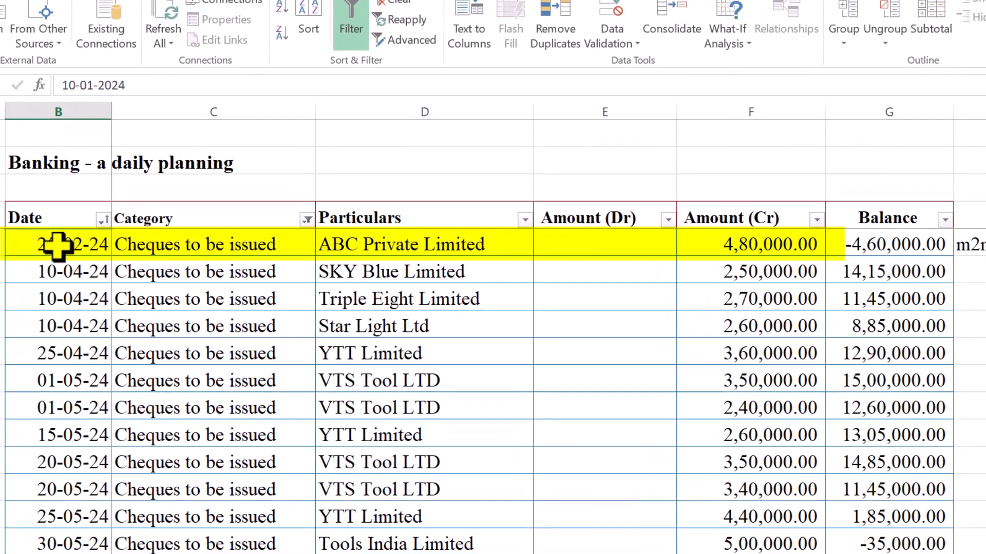
Reschedule the first listed ABC Private Limited cheque by setting its date to 30/3
left_click(141, 253)
type("30/3")
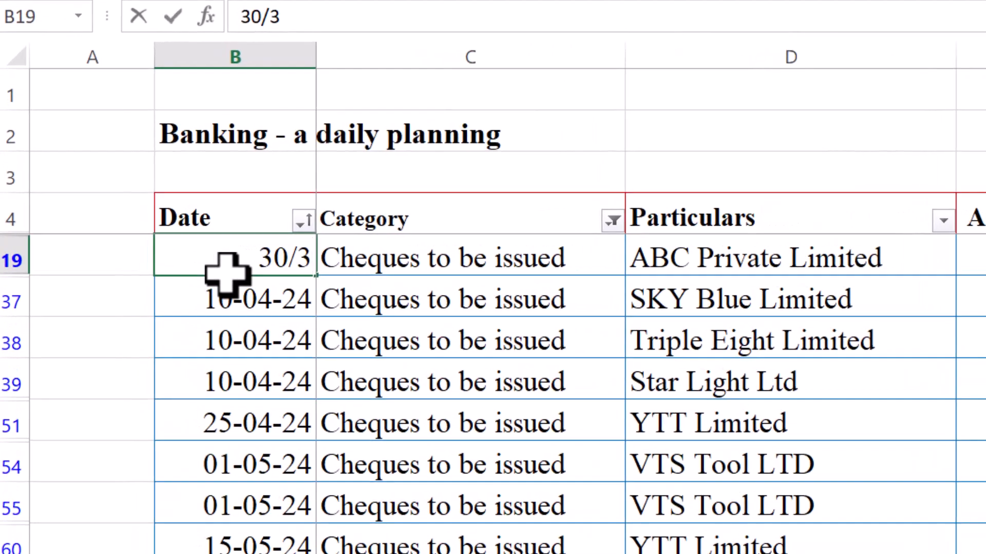
key("Return")
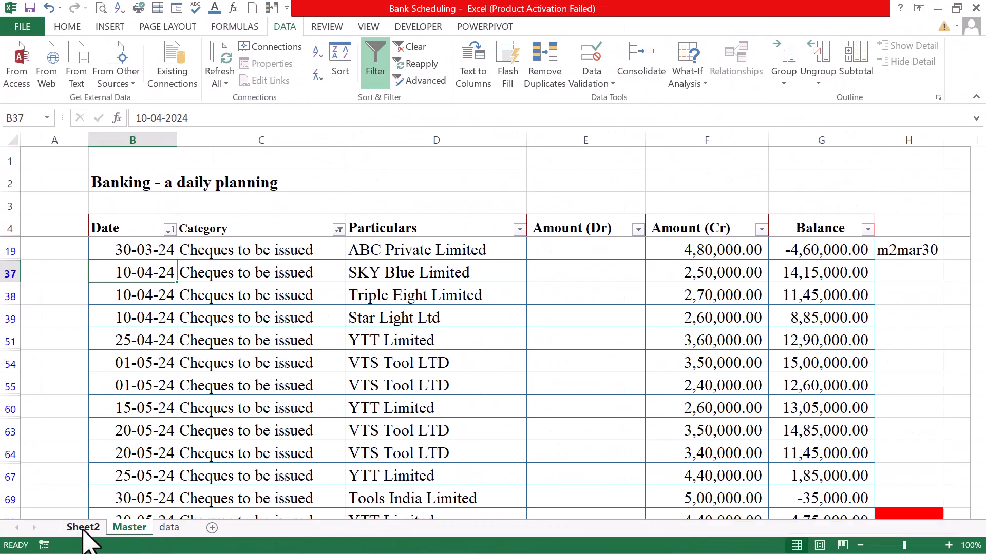
On Sheet2, widen the Date timeline to Jan–Mar 2024, narrow it to Jan 2024, and check the January balance
left_click(151, 501)
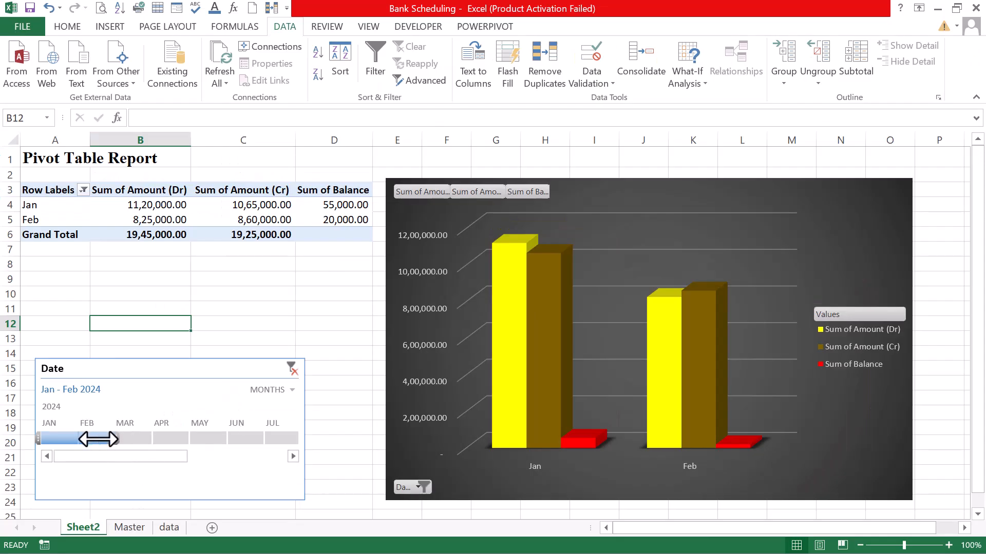
left_click_drag(98, 439, 123, 442)
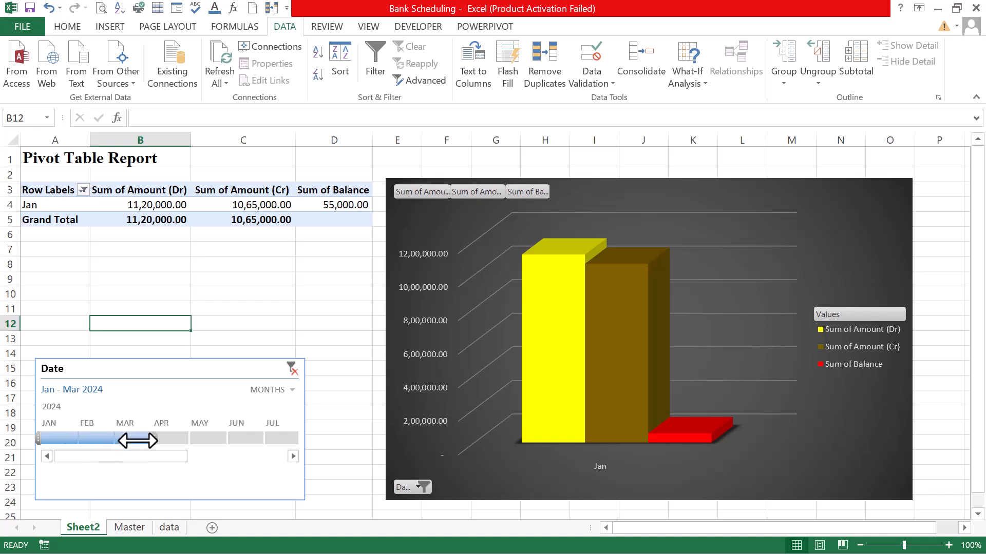
left_click_drag(155, 442, 80, 443)
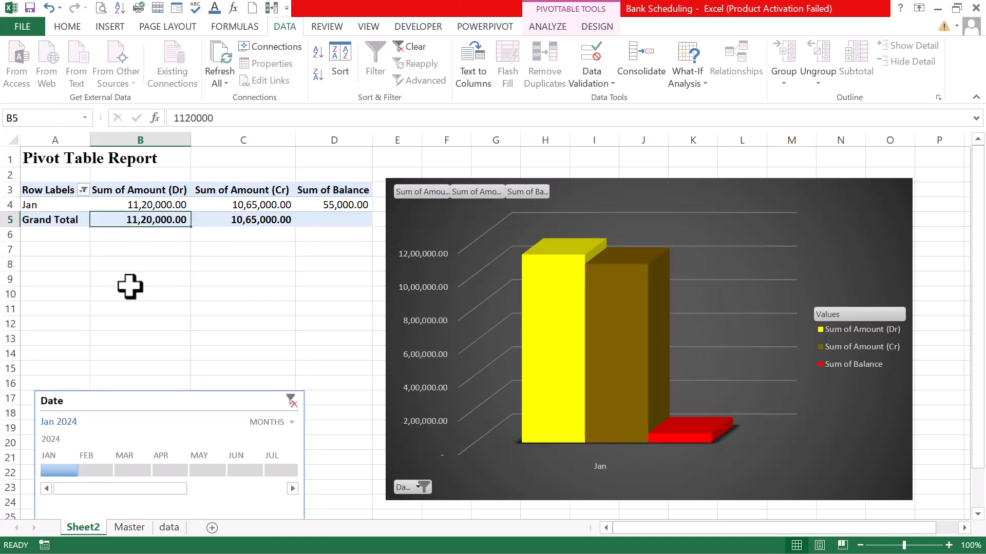
left_click(132, 277)
left_click(319, 204)
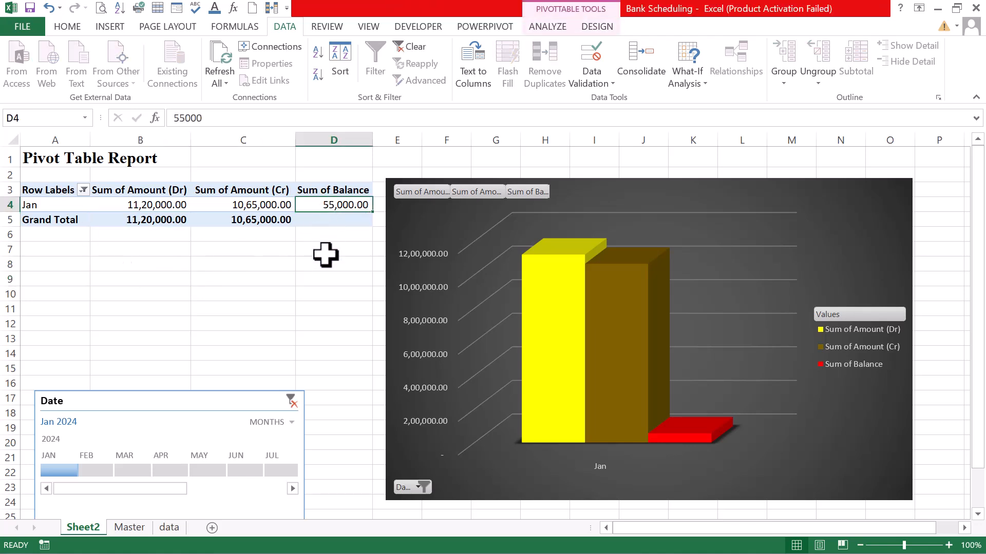
left_click(324, 268)
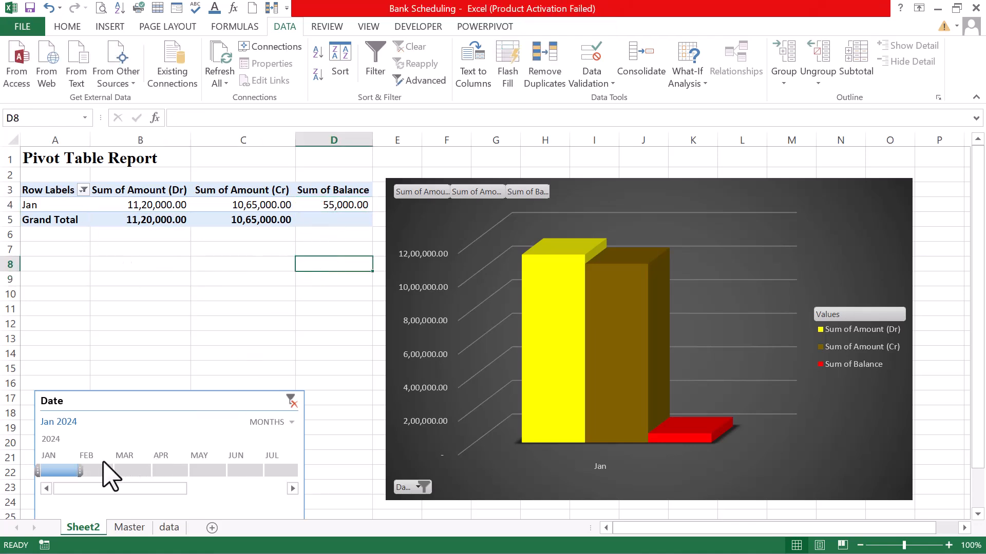
Extend the Date timeline one month at a time until it covers Jan–May 2024
left_click_drag(80, 474, 108, 472)
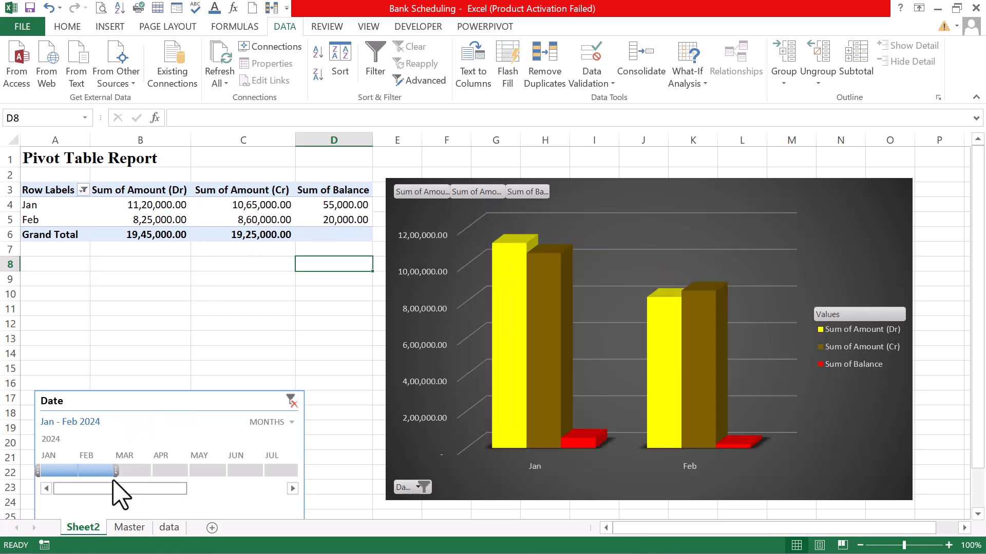
left_click_drag(115, 471, 149, 473)
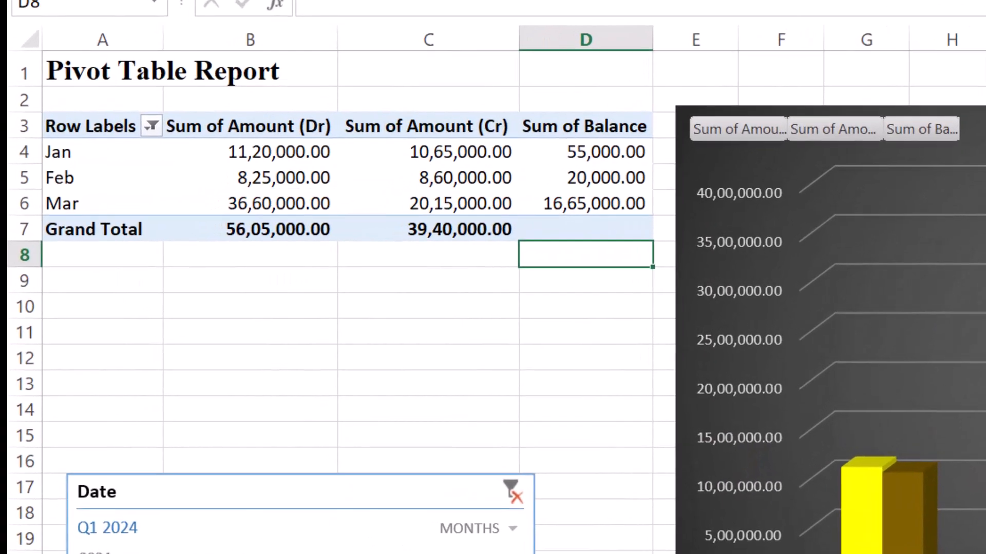
left_click_drag(153, 471, 184, 471)
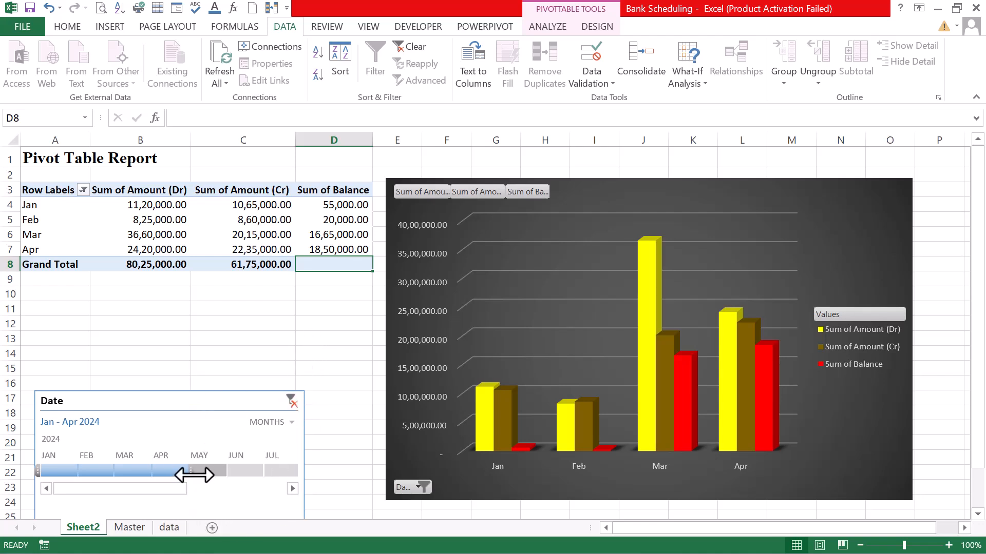
left_click_drag(205, 475, 229, 474)
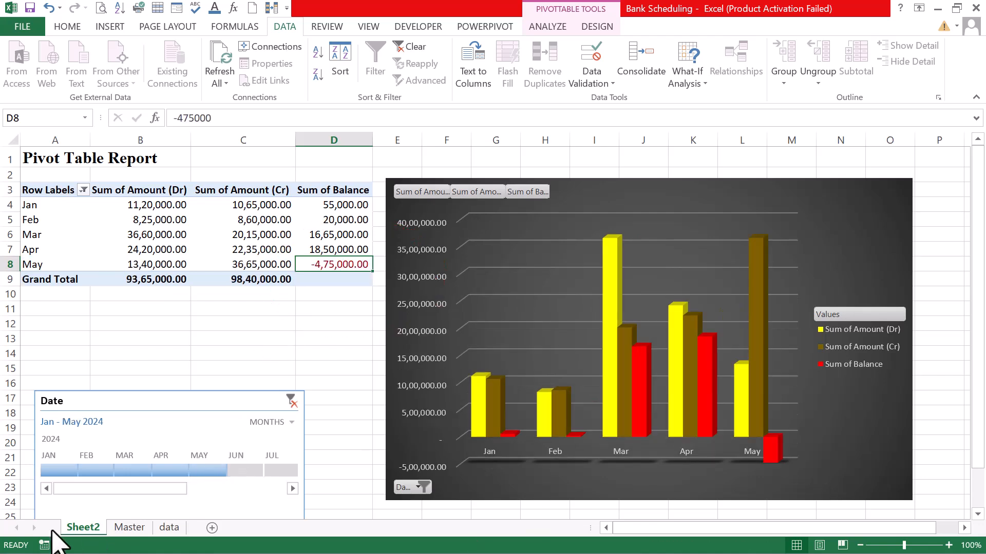
Filter the Master sheet's Category column to Cheques to be issued and select a block of the listed entries
left_click(129, 528)
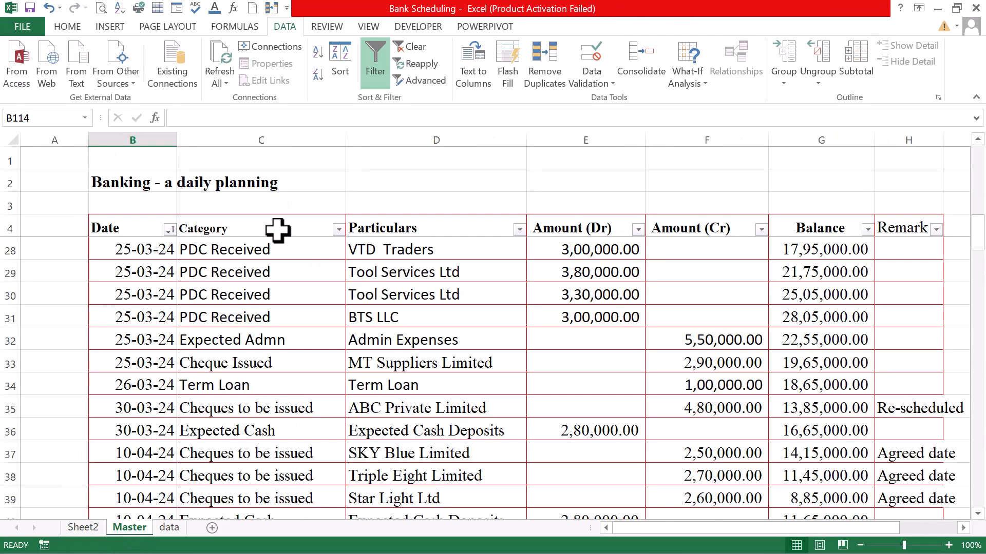
left_click(338, 229)
left_click(194, 383)
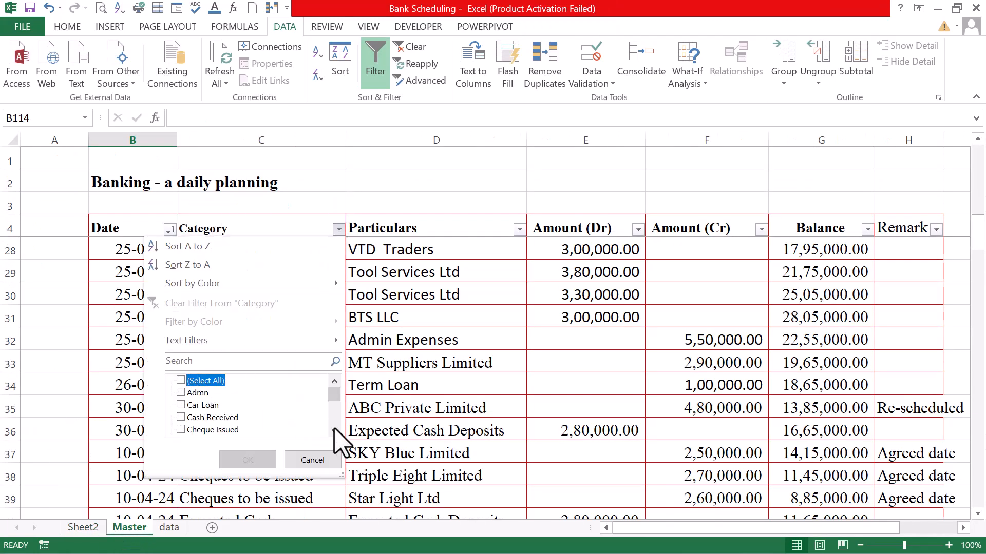
left_click(334, 431)
left_click(334, 430)
left_click(180, 418)
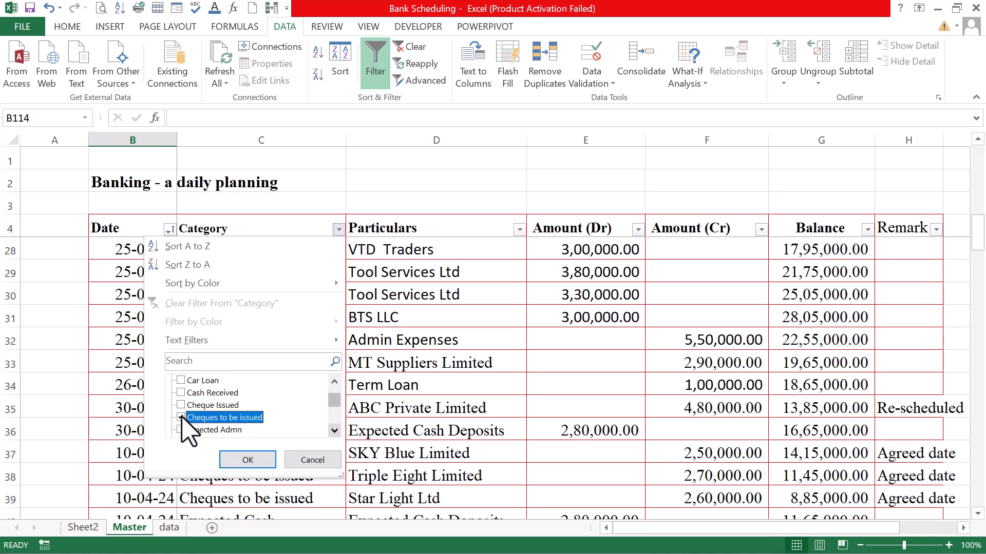
left_click(248, 460)
scroll(177, 303, "down", 1)
left_click_drag(154, 341, 941, 409)
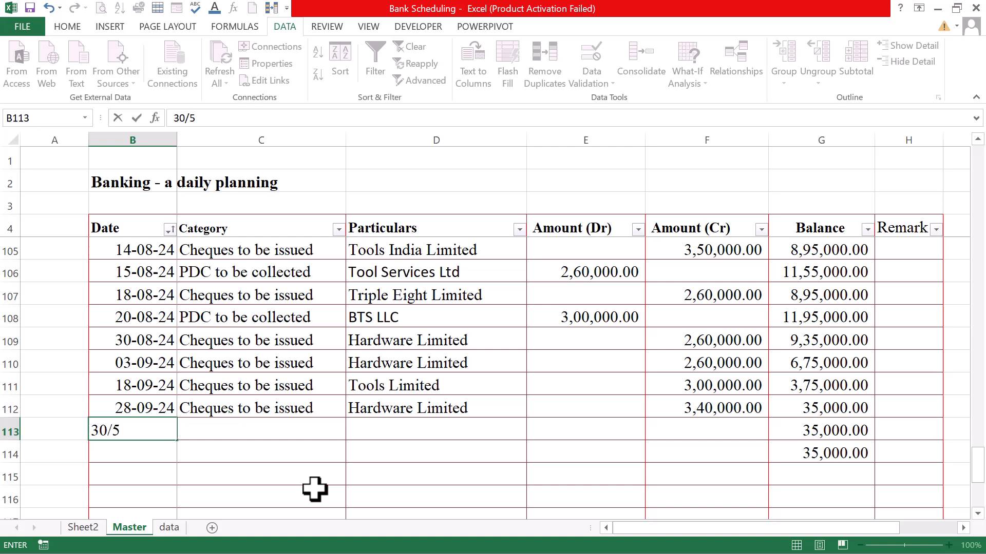
Add an entry in row 113 dated 30/5 with Outside Fund 8% as category and particulars and 500000 in Amount (Dr)
key("Return")
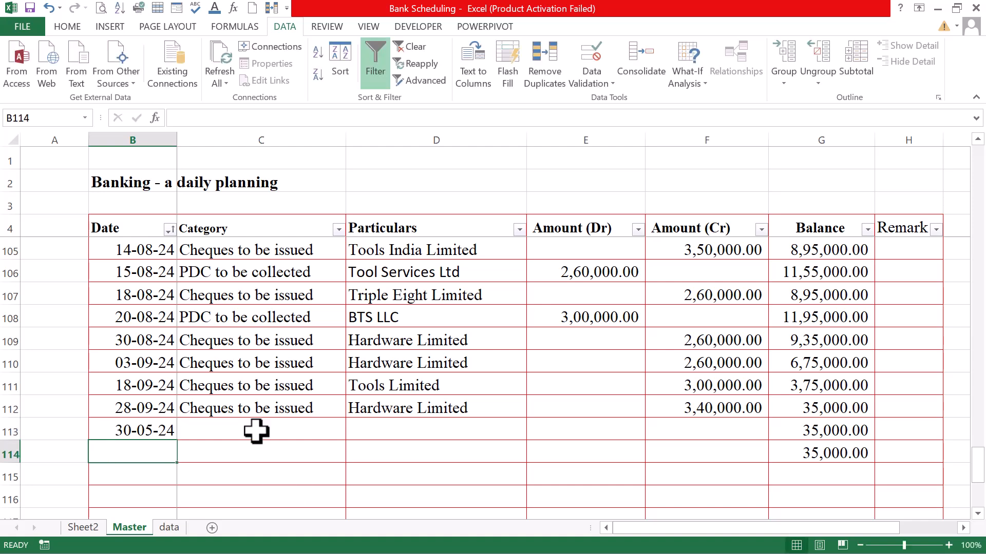
left_click(257, 431)
type("Outside F")
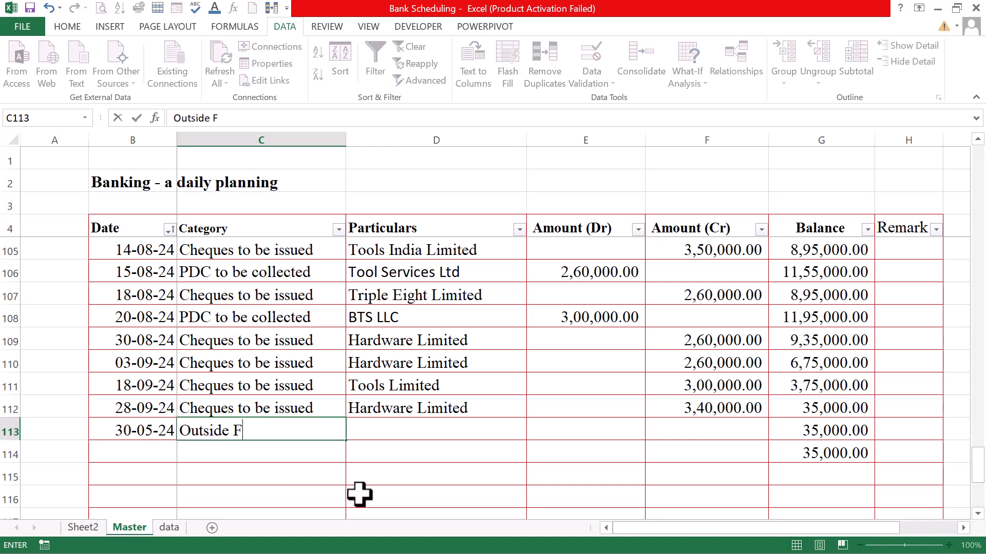
type("und 8%")
key("Tab")
left_click(331, 434)
left_click_drag(346, 440, 454, 443)
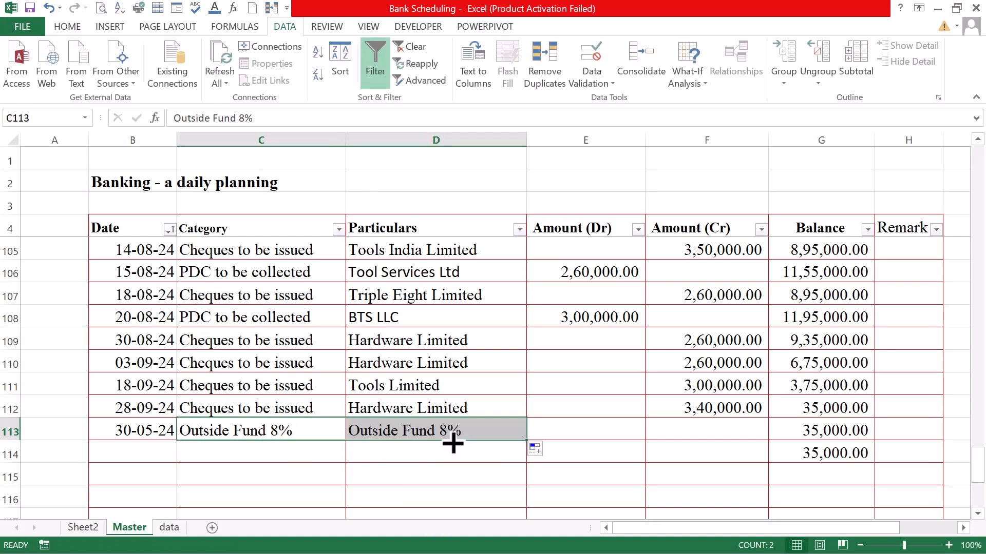
left_click(593, 432)
type("500000")
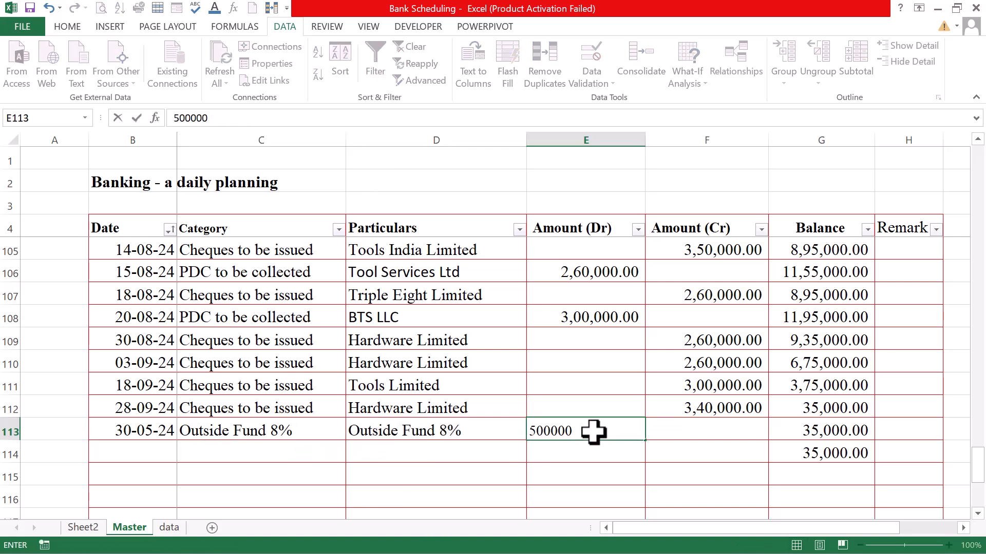
key("Return")
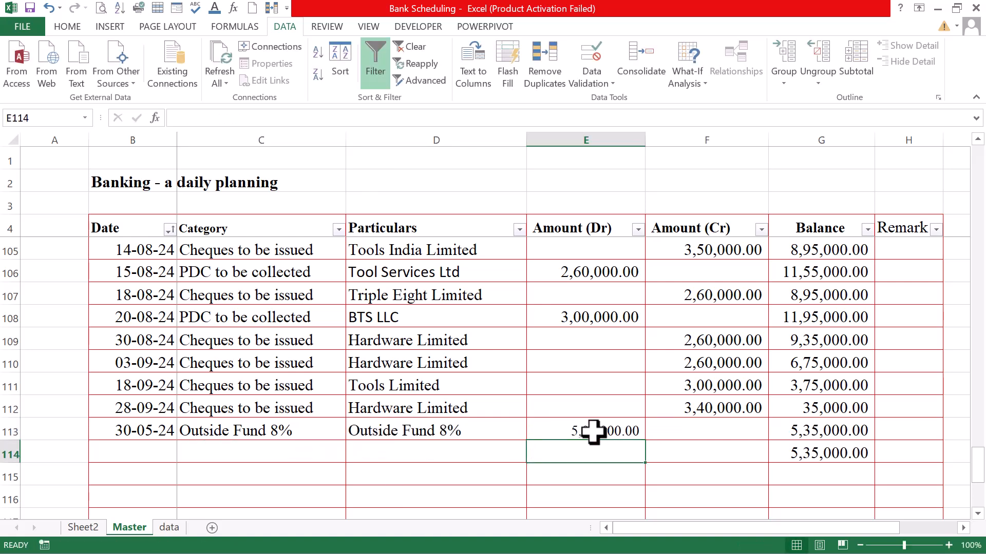
Add an entry in row 114 dated 15/9 with Outside Fund 8% as category and particulars and 500000 in Amount (Cr)
left_click(145, 447)
type("15/")
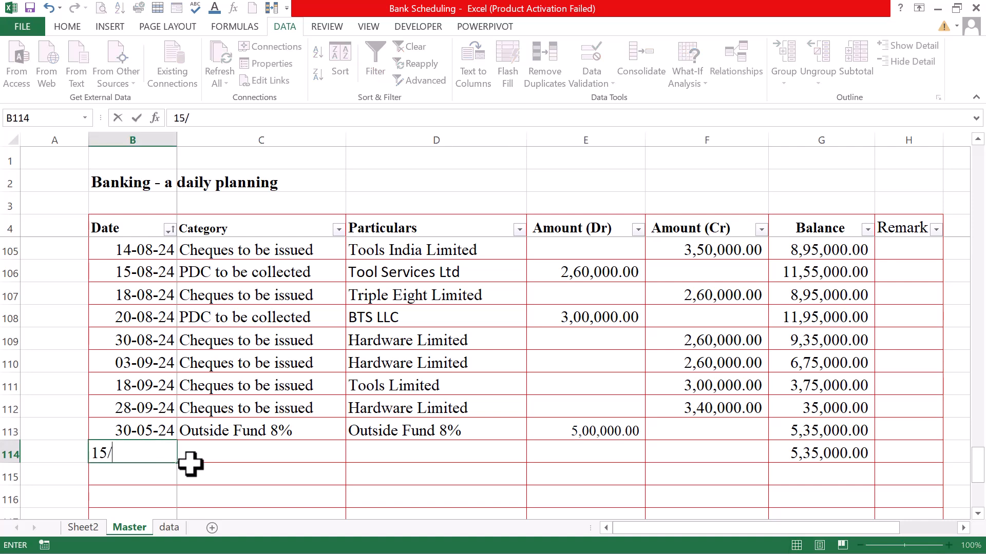
type("9")
left_click(214, 452)
key("ctrl+d")
left_click(429, 453)
key("ctrl+d")
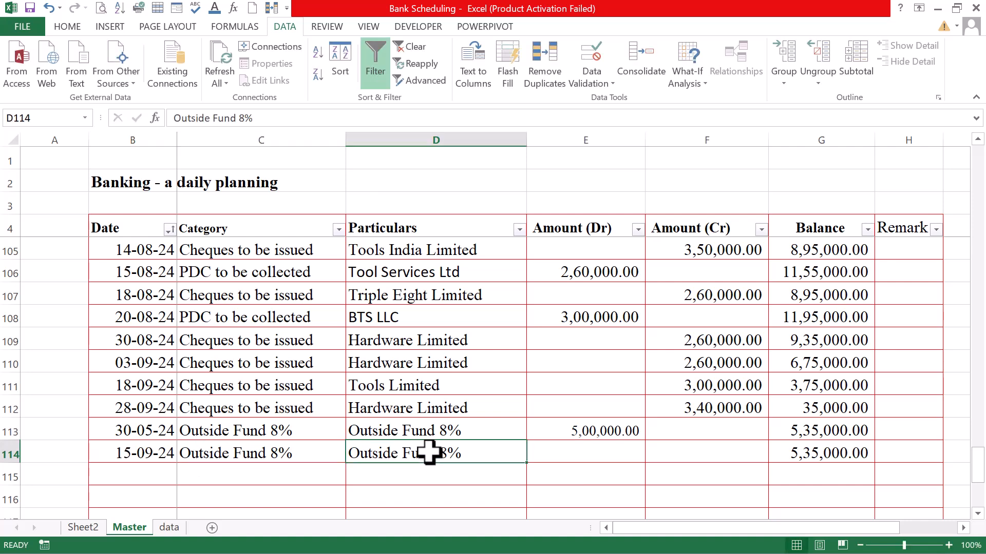
left_click(707, 453)
type("500000")
key("Return")
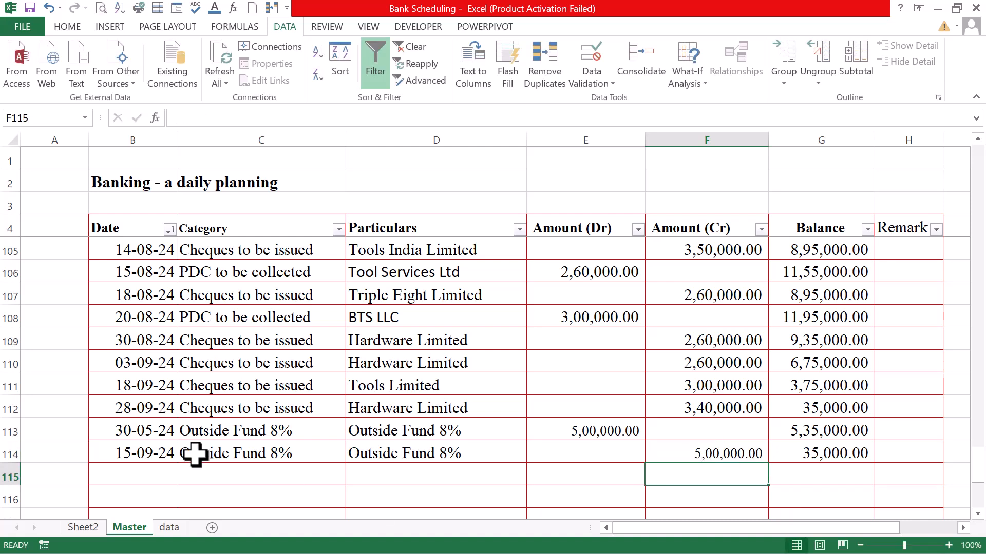
Refresh the PivotTable on Sheet2 and extend the Date timeline to cover Jan–Sep 2024
key("ctrl+Page_Up")
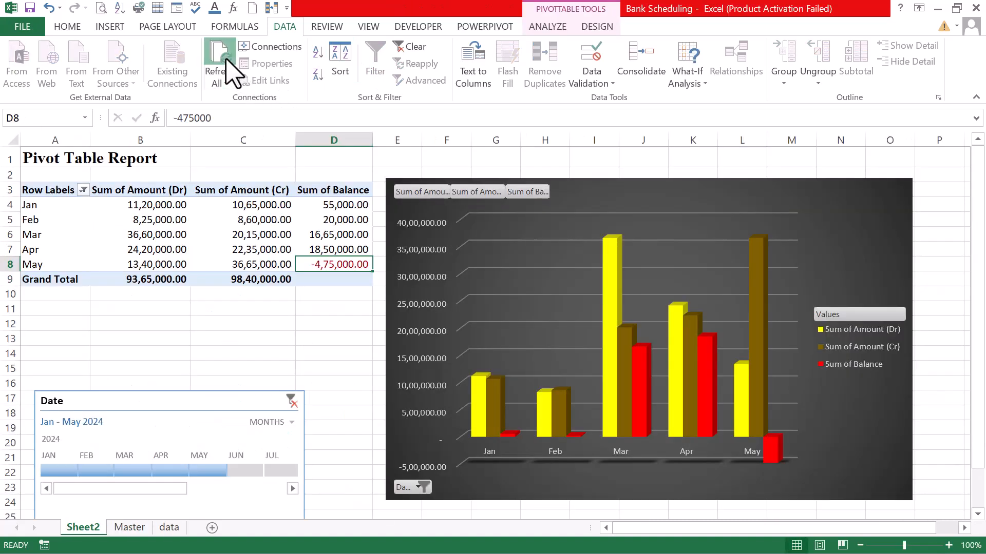
left_click(221, 67)
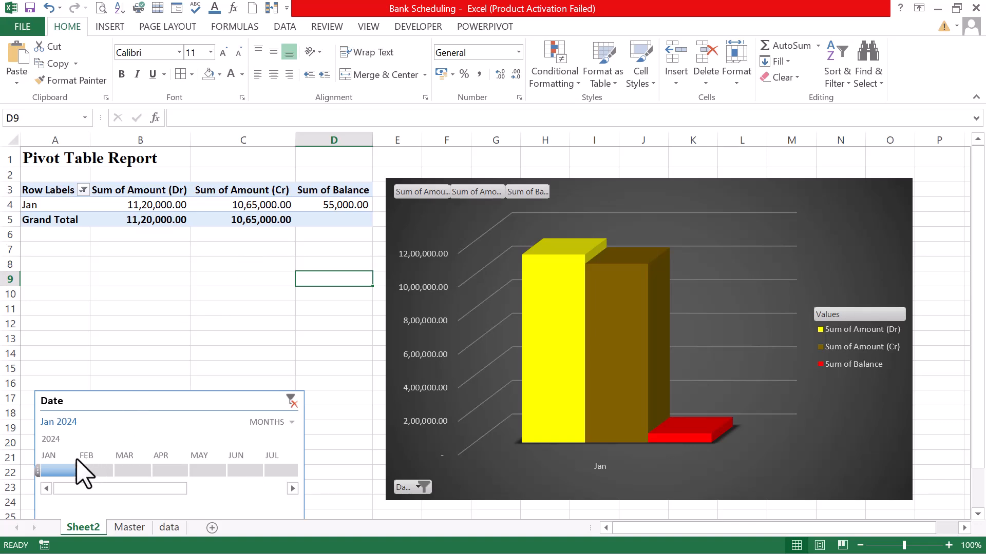
left_click_drag(83, 471, 281, 465)
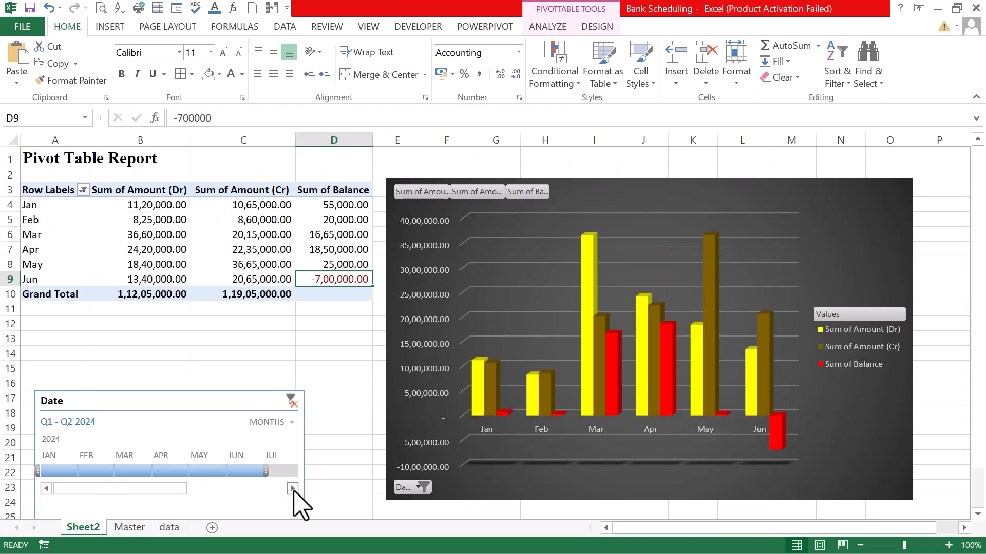
left_click(293, 488)
left_click(293, 488)
left_click(292, 488)
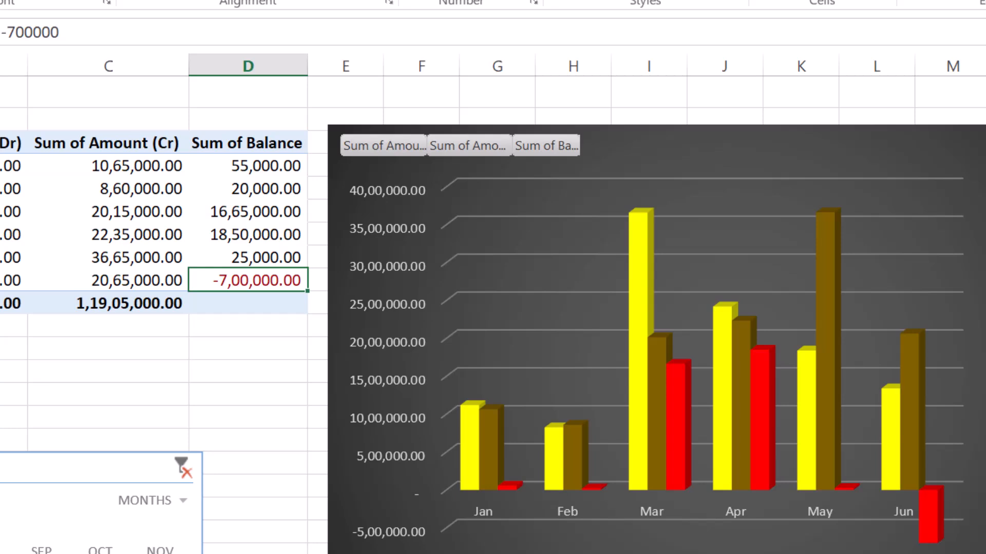
left_click_drag(77, 553, 82, 553)
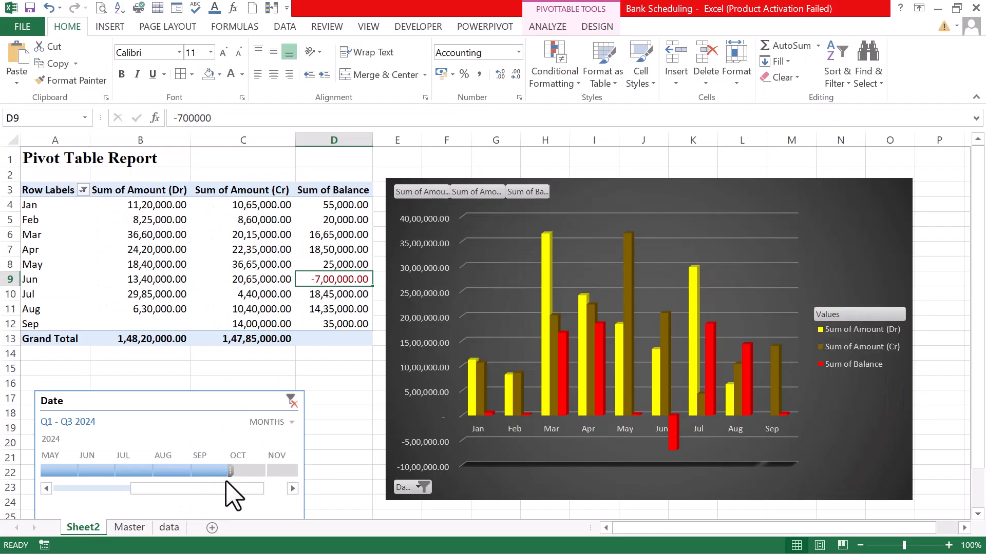
left_click(332, 369)
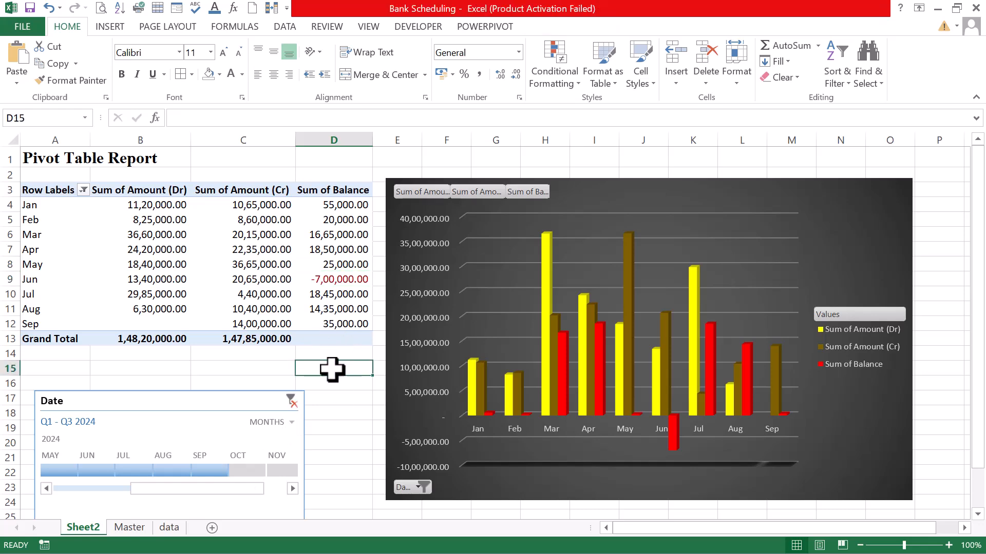
Filter the Master sheet's Category column to show only Cheques to be issued
left_click(129, 528)
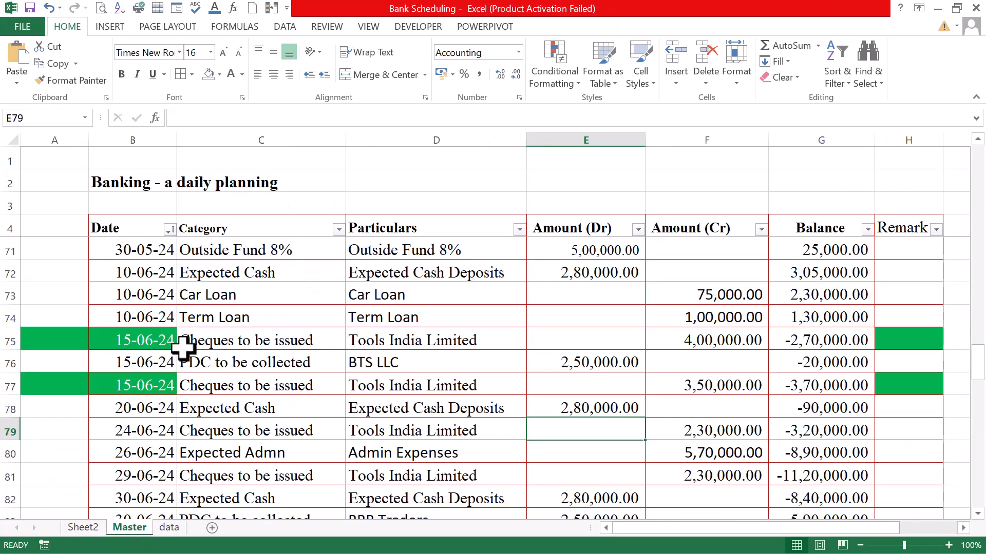
left_click(339, 229)
left_click(181, 380)
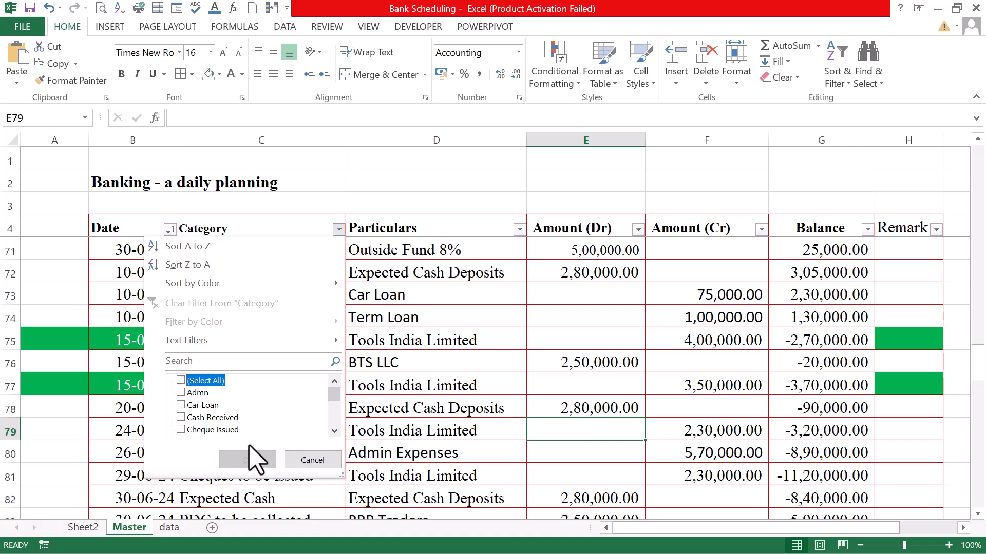
left_click(334, 431)
left_click(185, 418)
left_click(249, 461)
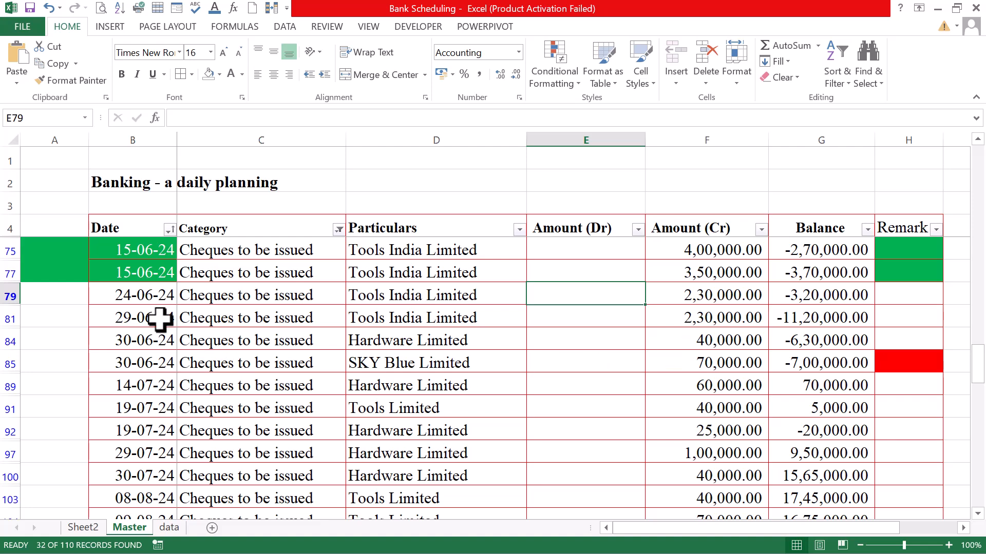
Reschedule the two green-marked Tools India Limited cheques in rows 75 and 77 to 30/7
left_click(137, 257)
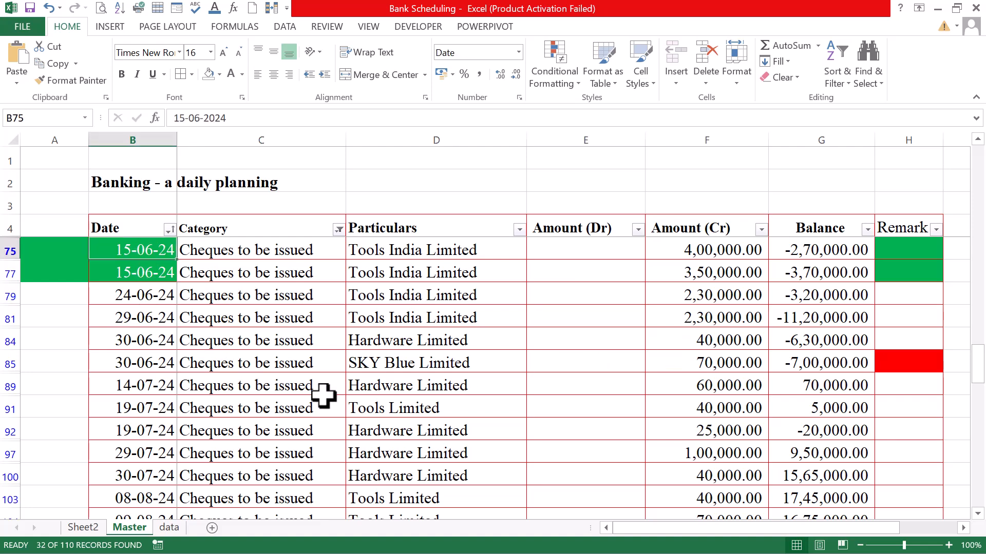
type("30/7")
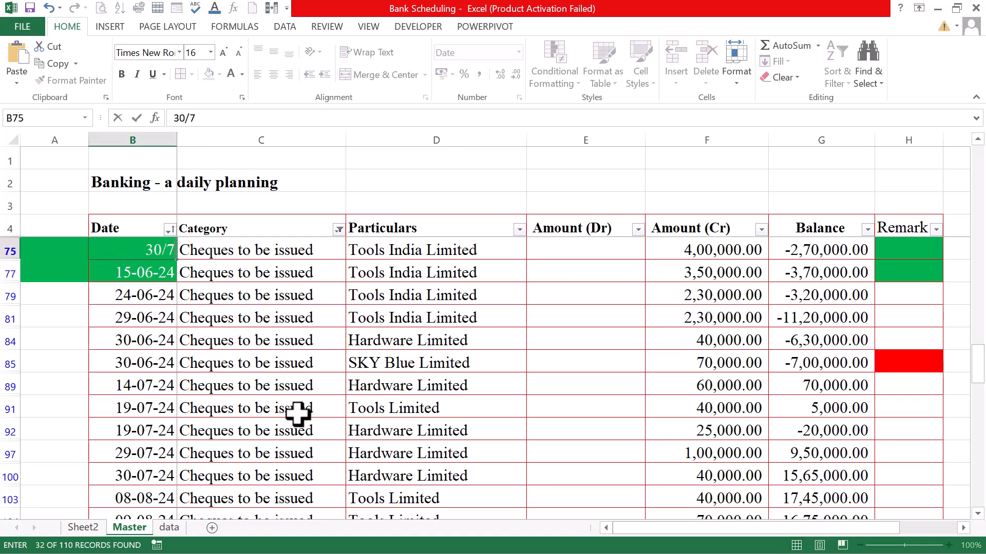
left_click(154, 273)
type("30/7")
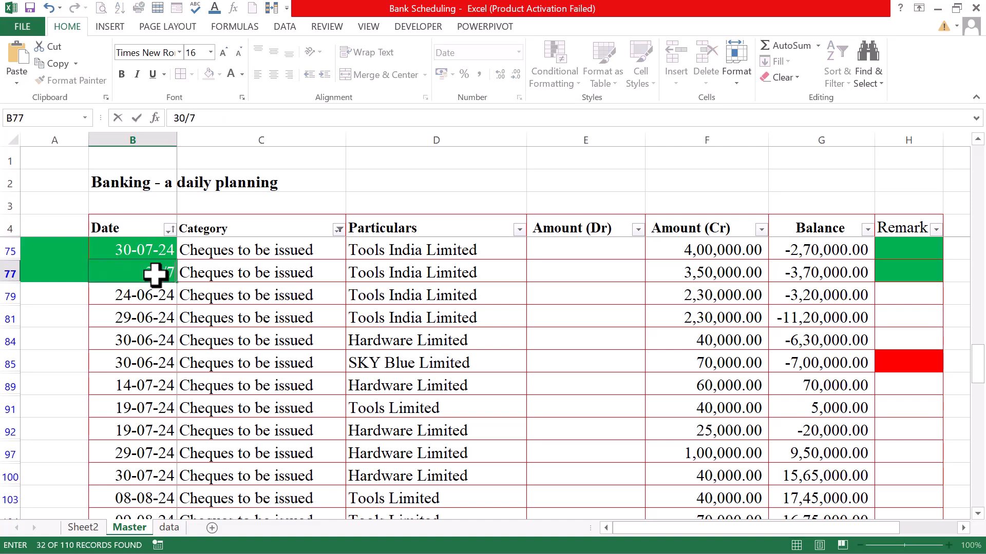
key("Return")
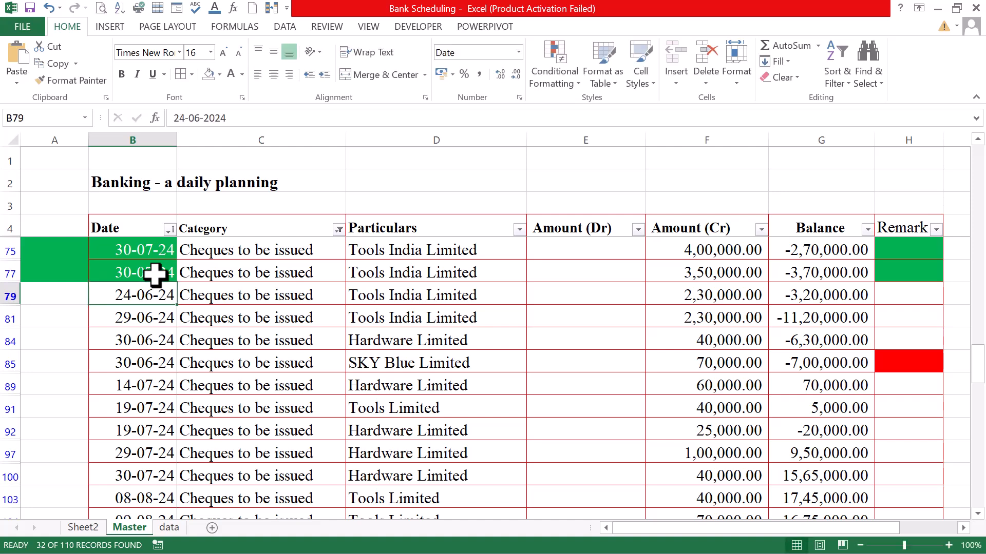
Remove the Category filter on the Master sheet so that all entries are listed
left_click(338, 230)
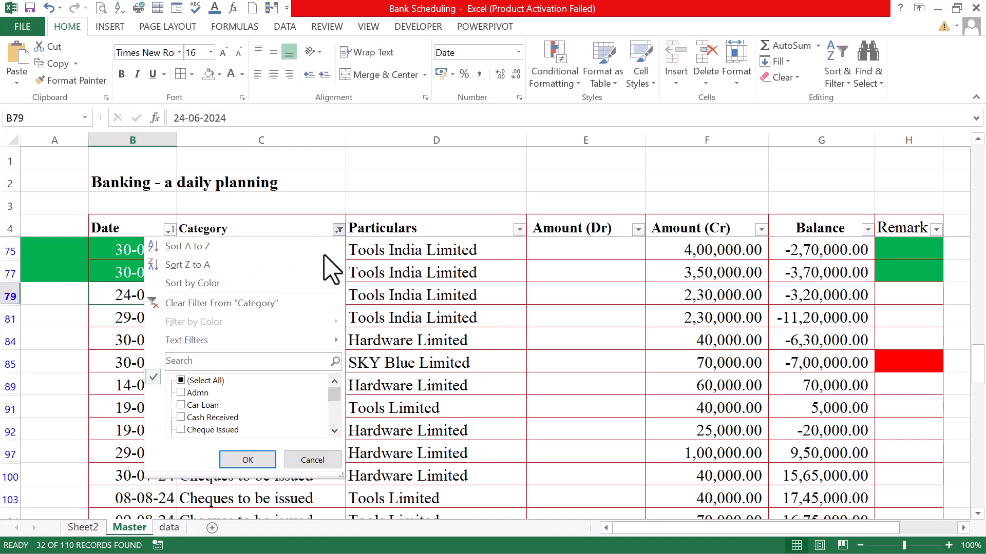
left_click(237, 460)
mouse_move(978, 368)
left_mouse_down()
mouse_move(978, 400)
mouse_move(981, 371)
left_mouse_up()
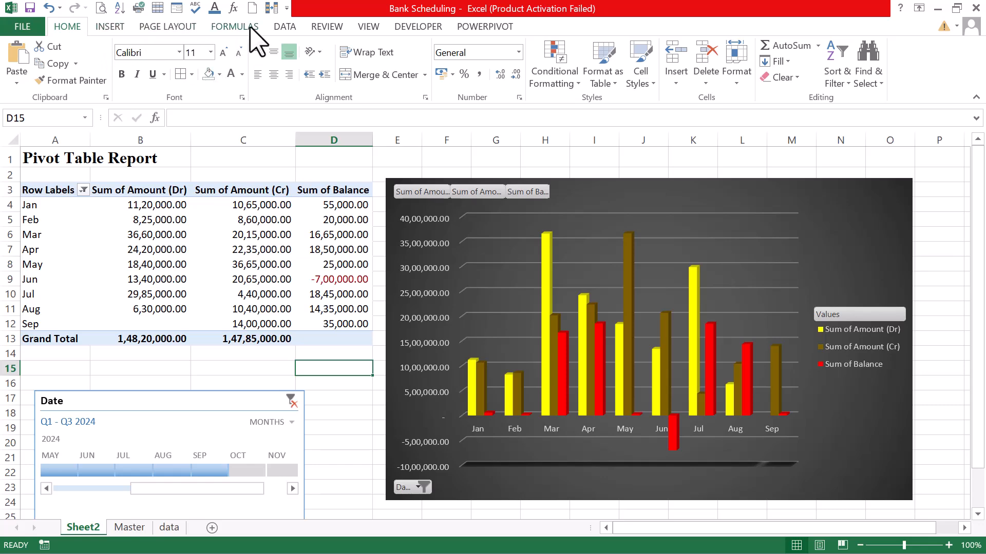
Refresh the PivotTable on Sheet2 and select the Sum of Balance values from Jan to Sep to check them
left_click(284, 27)
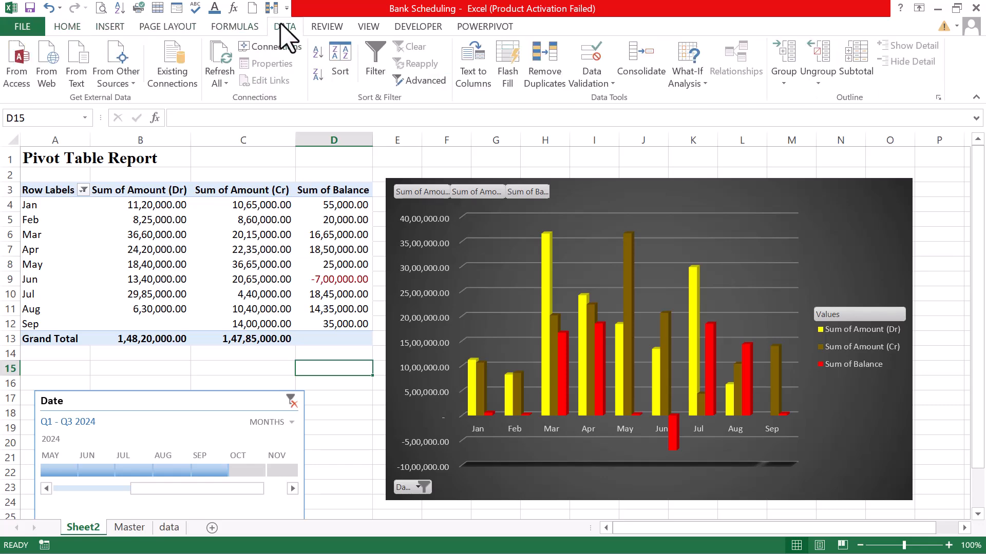
left_click(218, 58)
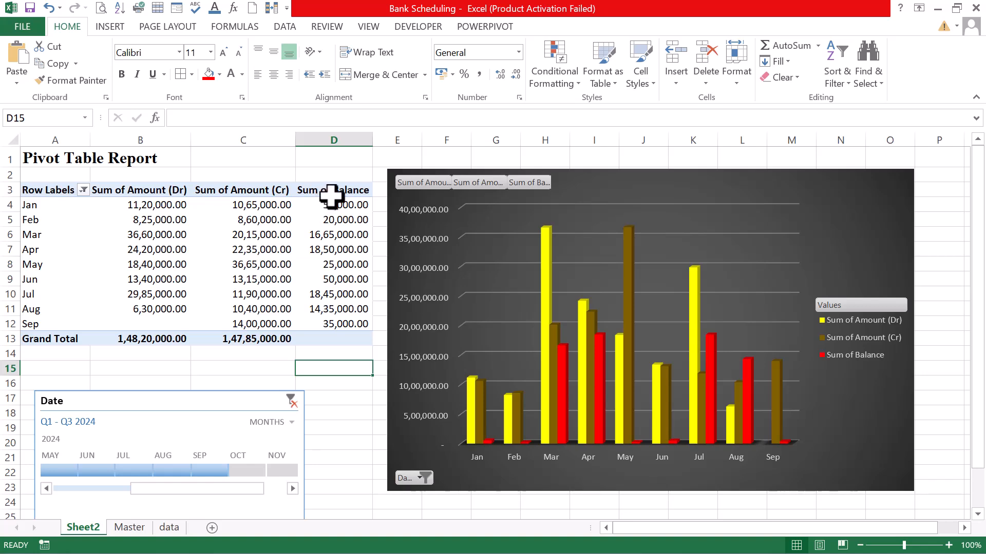
left_click_drag(331, 201, 331, 328)
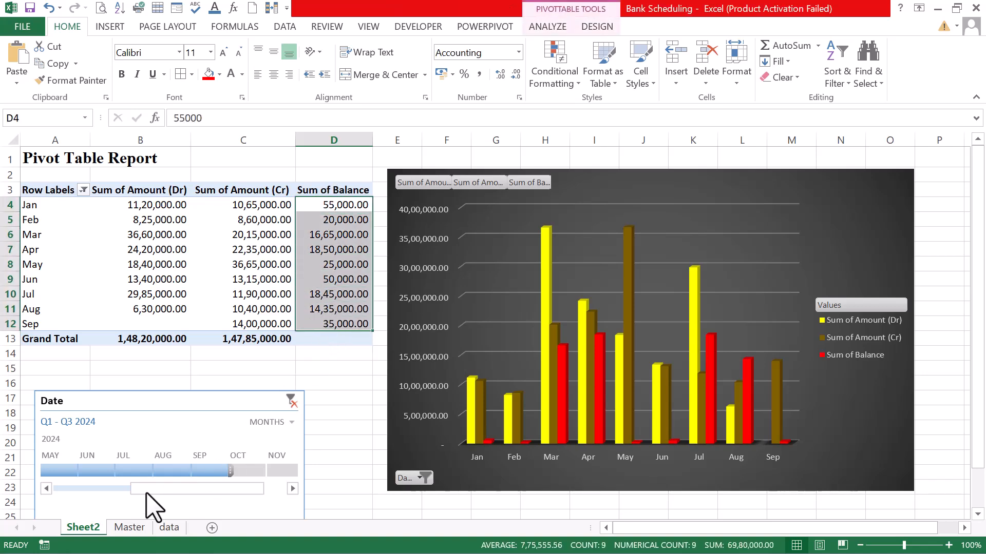
Return to the start of the Master sheet's table and open its Custom Sort settings
left_click(126, 529)
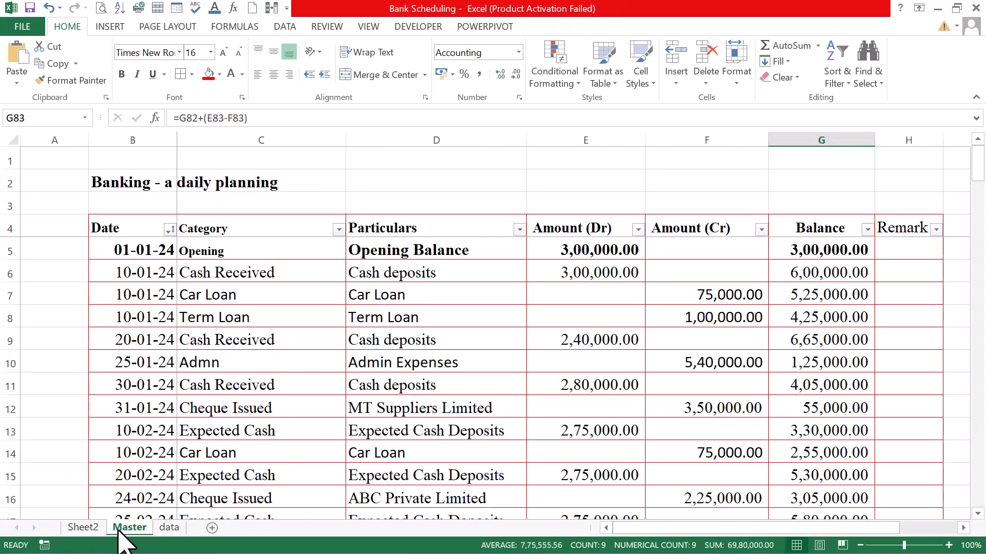
mouse_move(979, 177)
left_mouse_down()
mouse_move(978, 200)
mouse_move(979, 166)
left_mouse_up()
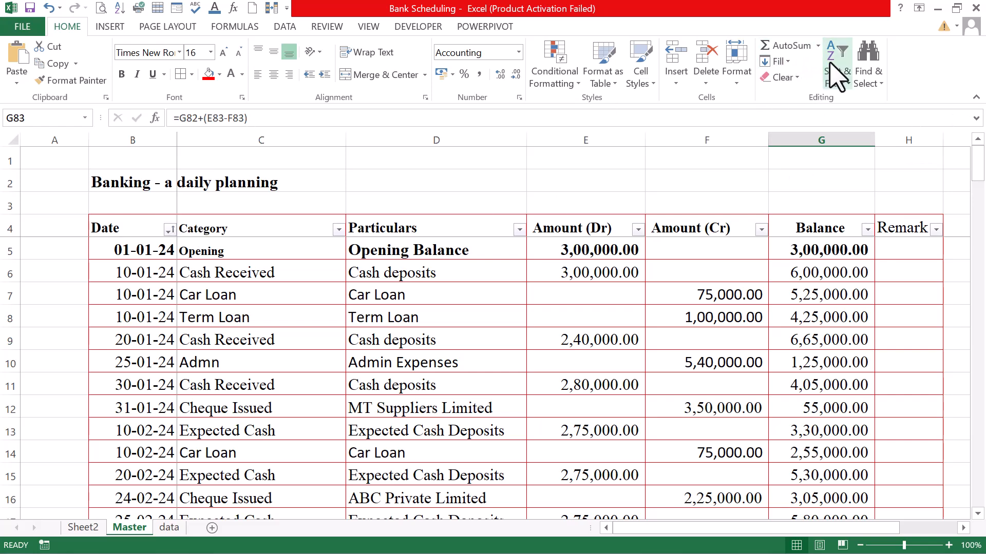
left_click(837, 82)
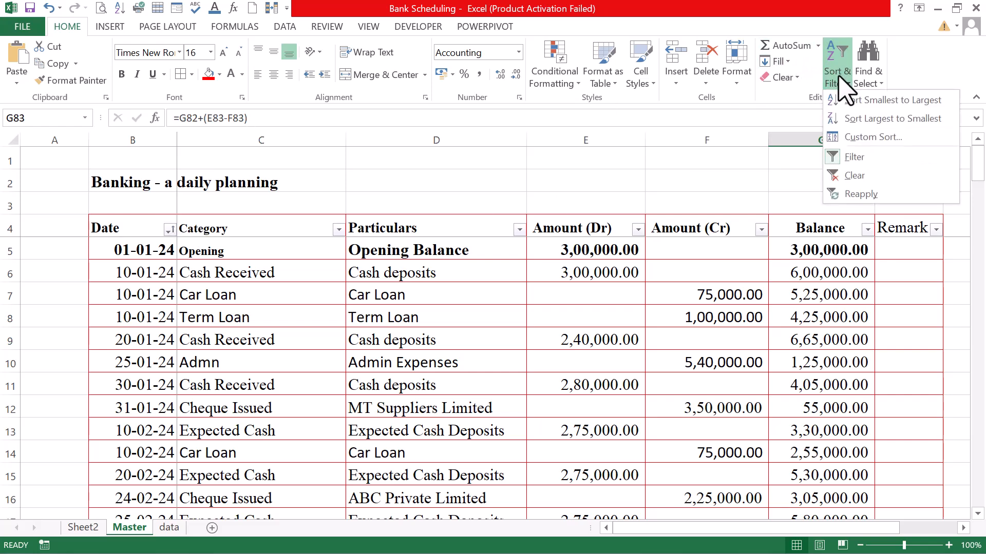
left_click(858, 135)
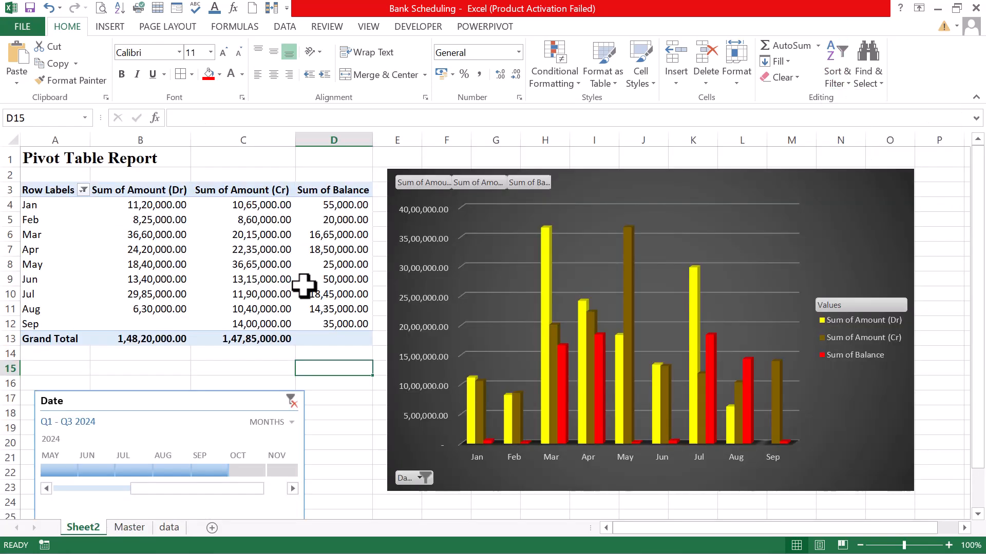